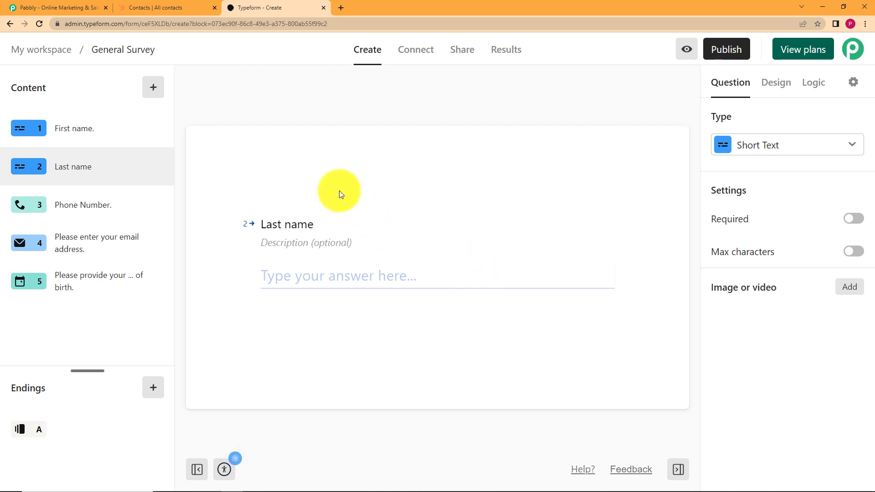
Step: Look over the existing HubSpot contacts, then bring up pabbly.com
left_click(159, 7)
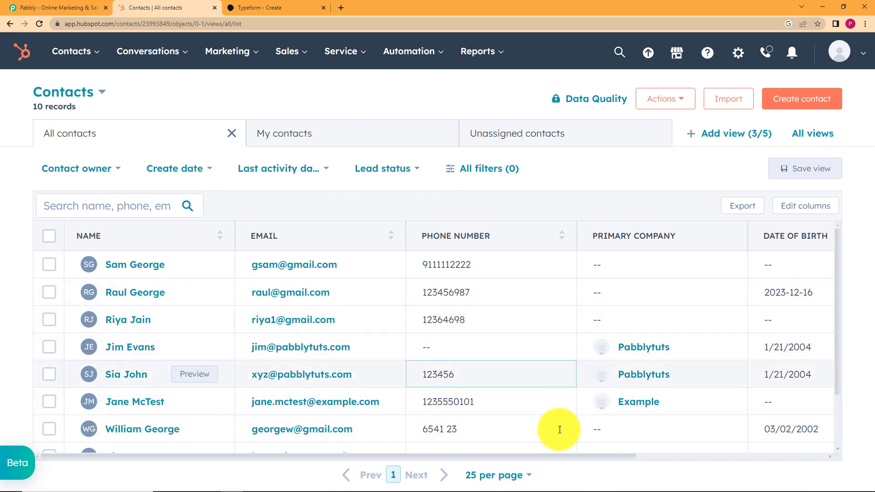
left_click(90, 5)
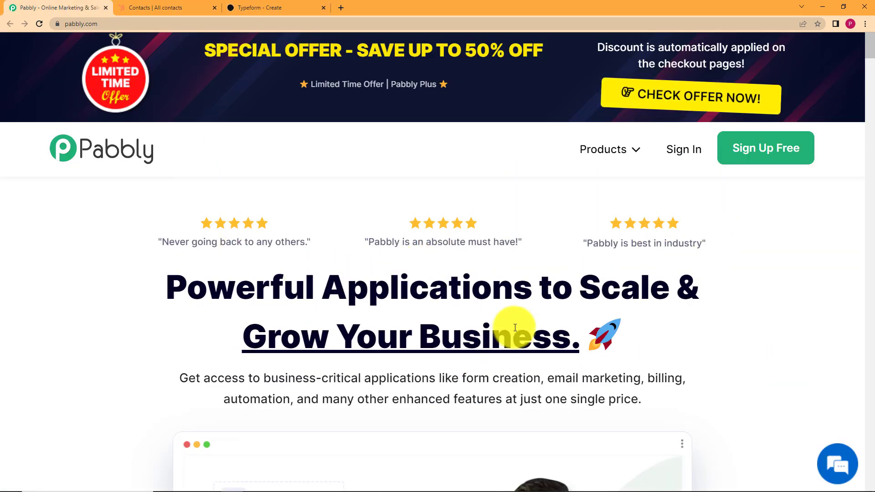
Step: Sign in to Pabbly with Google and launch Pabbly Connect from All Apps
left_click(702, 149)
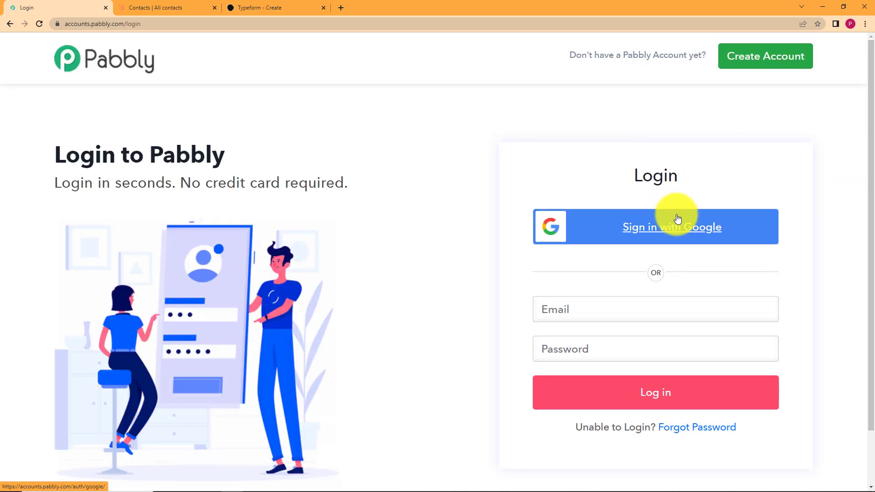
left_click(673, 232)
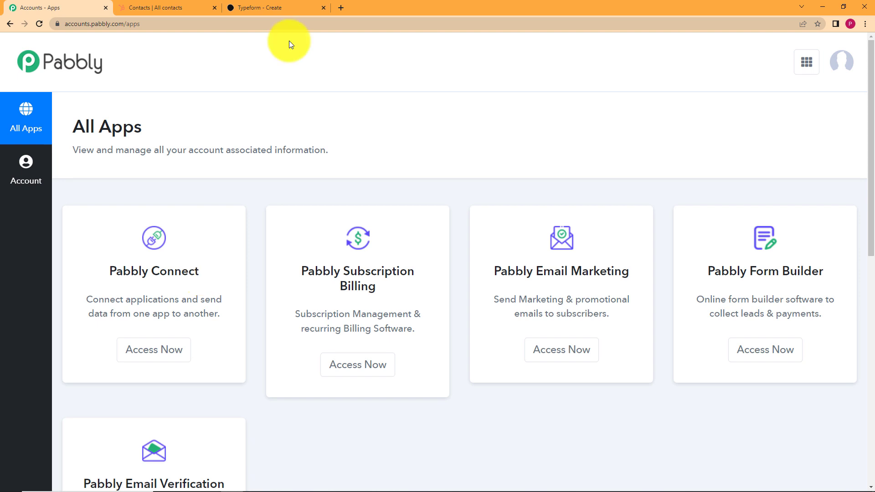
left_click(167, 359)
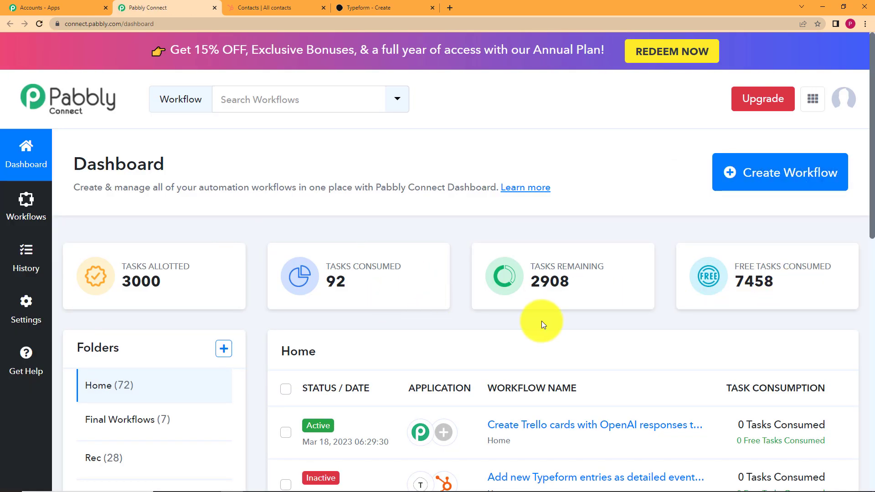
Step: Create a workflow named 'Create HubSpot contacts from Typeform entries'
left_click(773, 187)
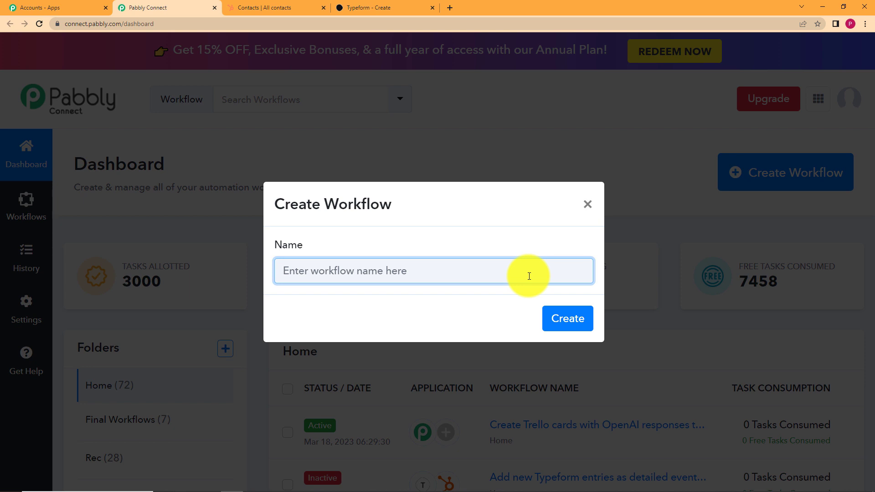
type("C")
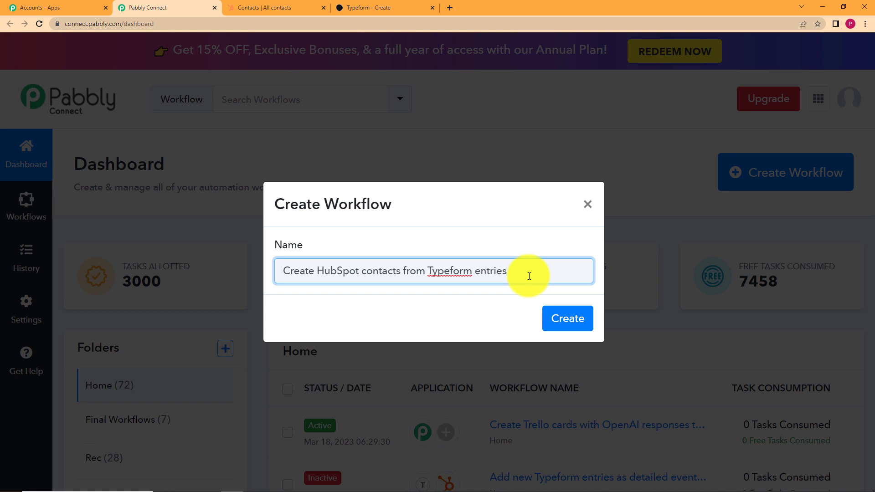
left_click(561, 318)
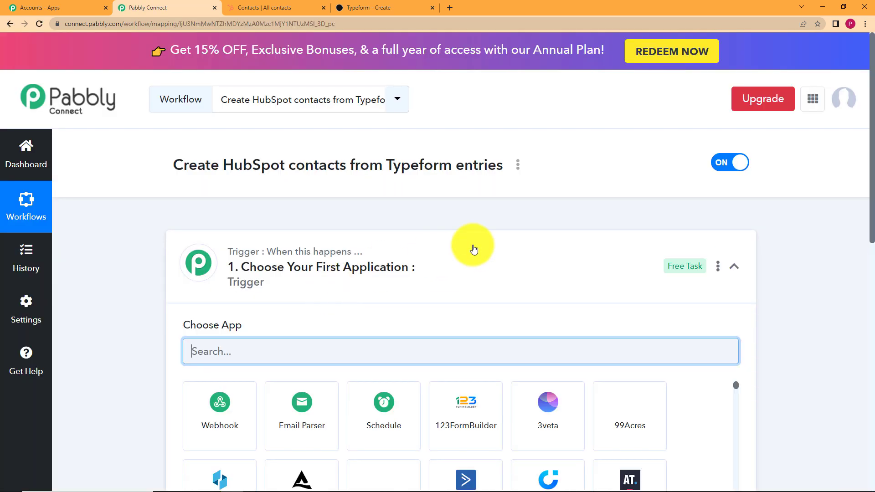
Step: Expand and collapse the trigger and action cards to look over the empty workflow
left_click(474, 249)
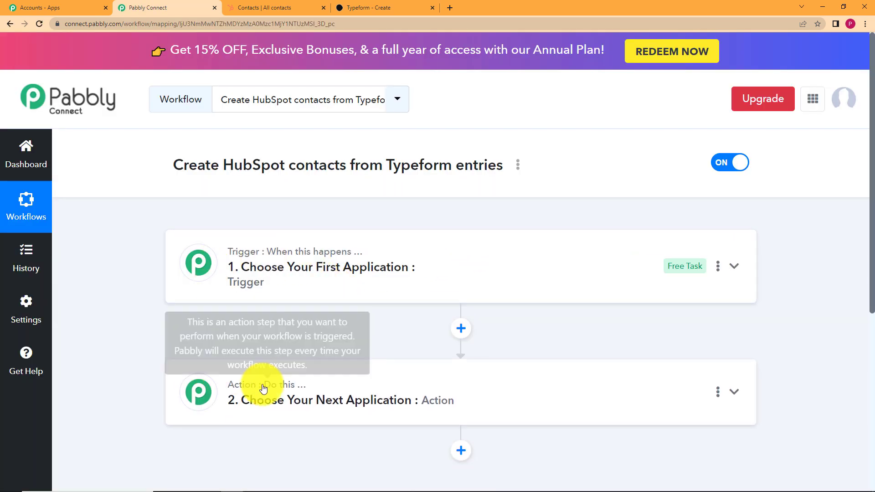
mouse_move(267, 251)
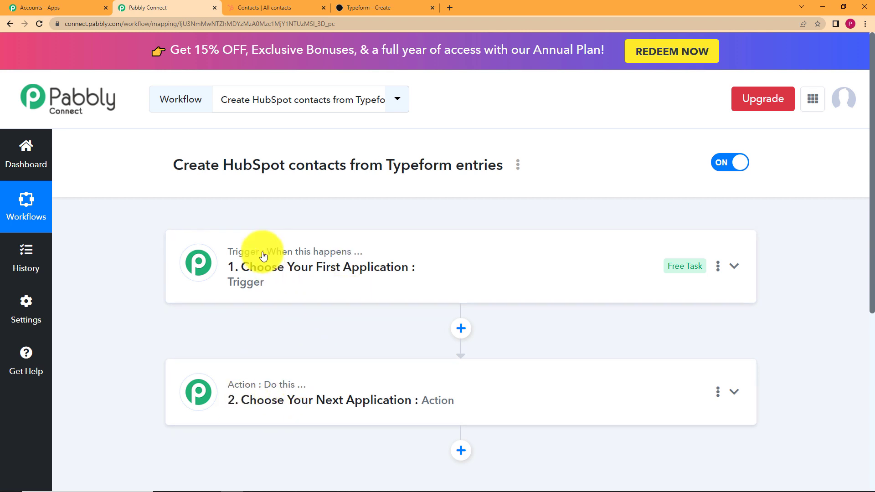
left_click(345, 269)
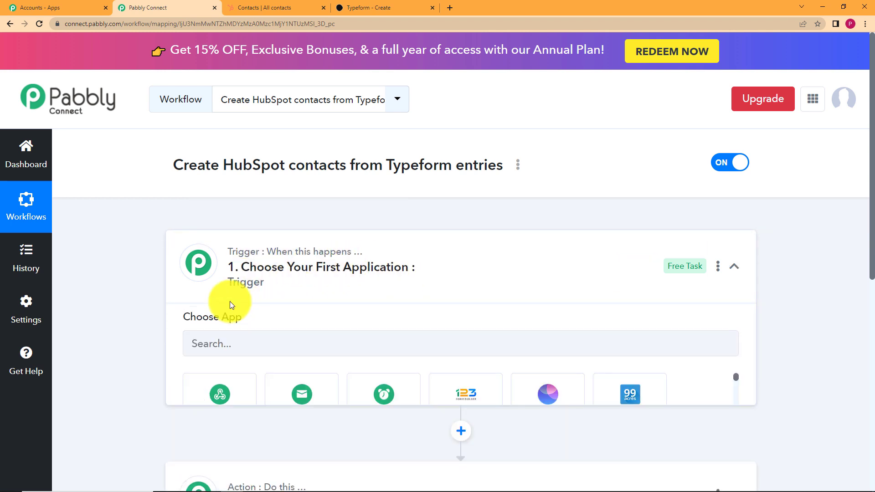
left_click(291, 268)
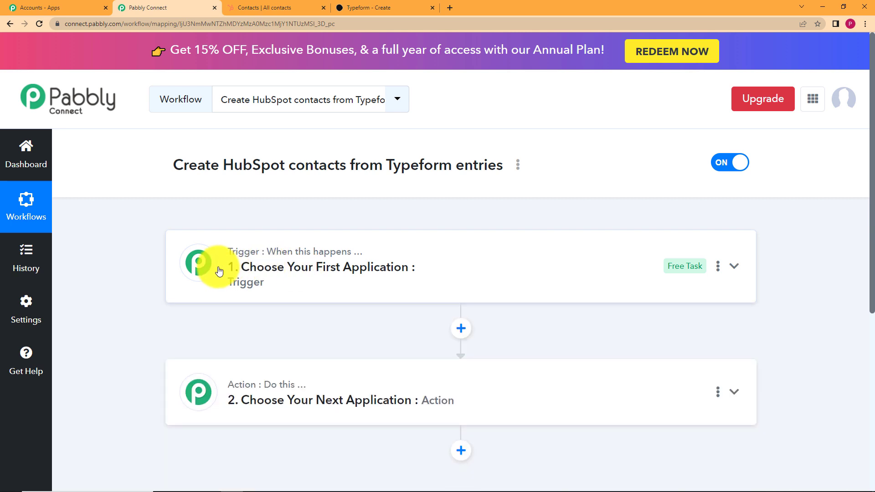
left_click(246, 404)
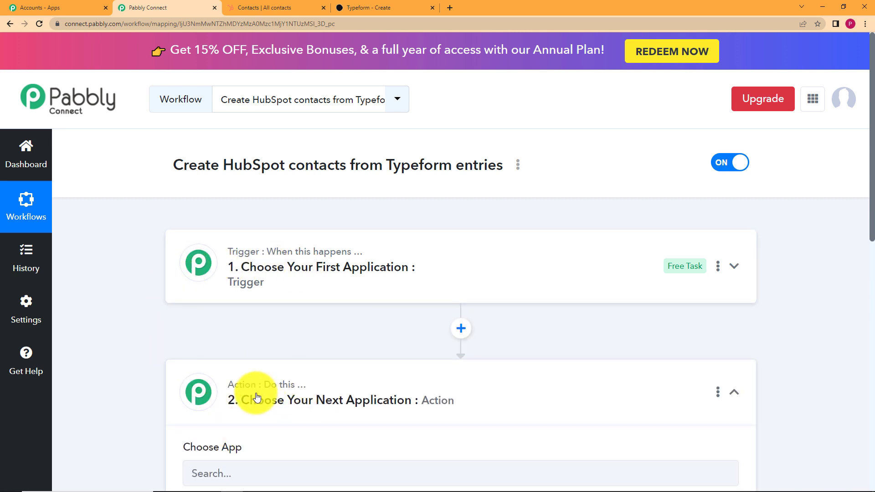
left_click(256, 397)
Step: Set the trigger app to Typeform, found by searching 'typef', with the New Entry event
left_click(264, 264)
left_click(315, 346)
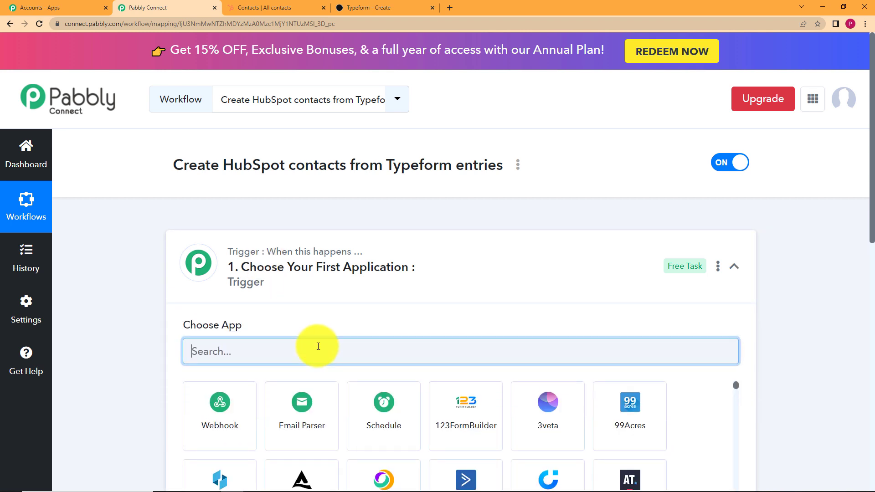
type("typef")
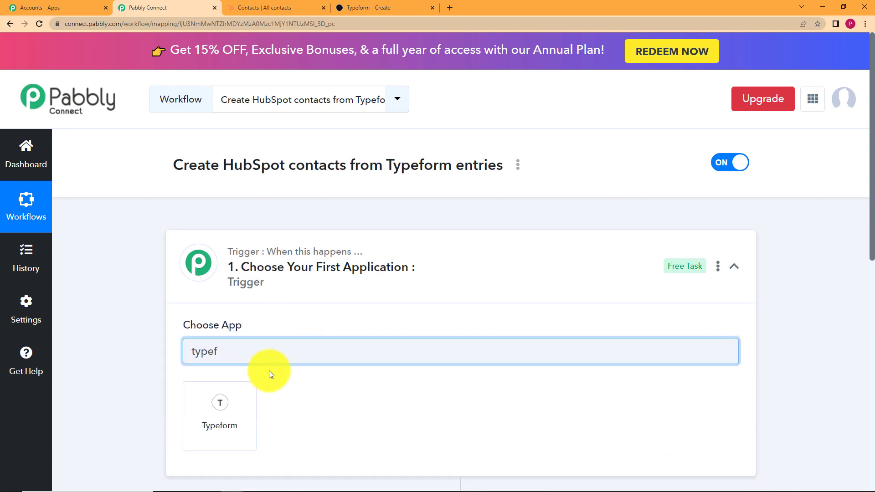
left_click(209, 405)
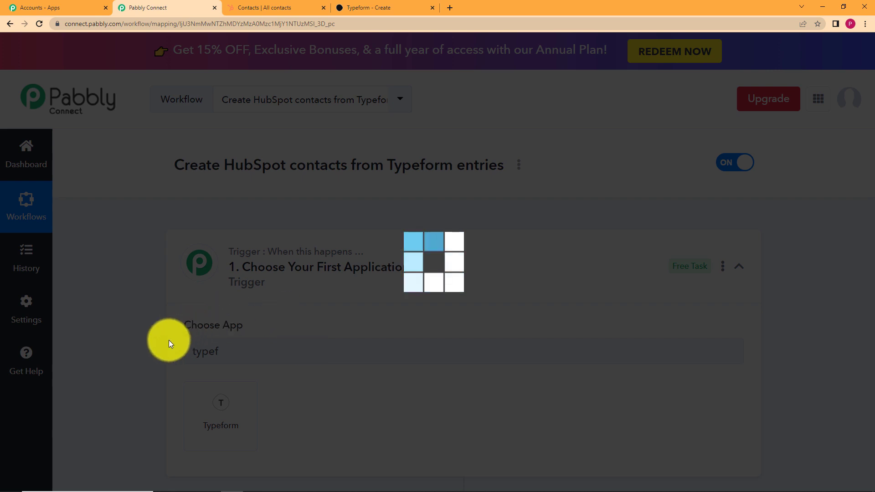
scroll(144, 340, "down", 6)
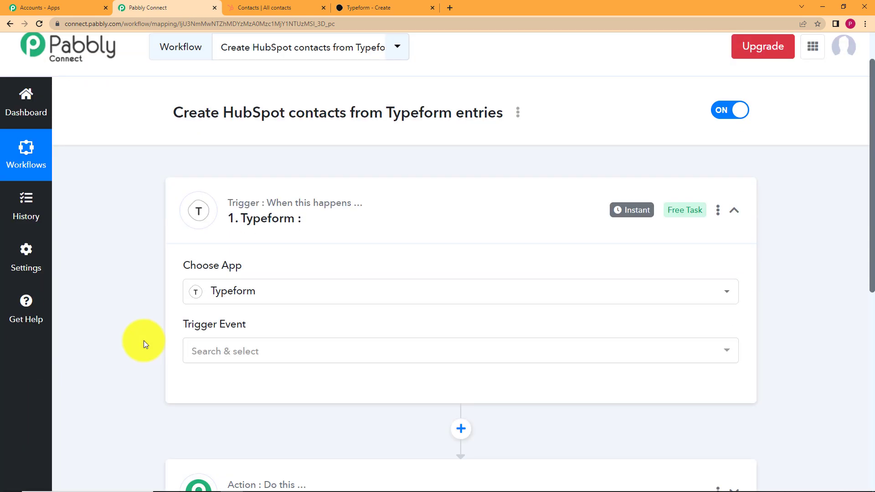
scroll(209, 278, "up", 5)
left_click(241, 297)
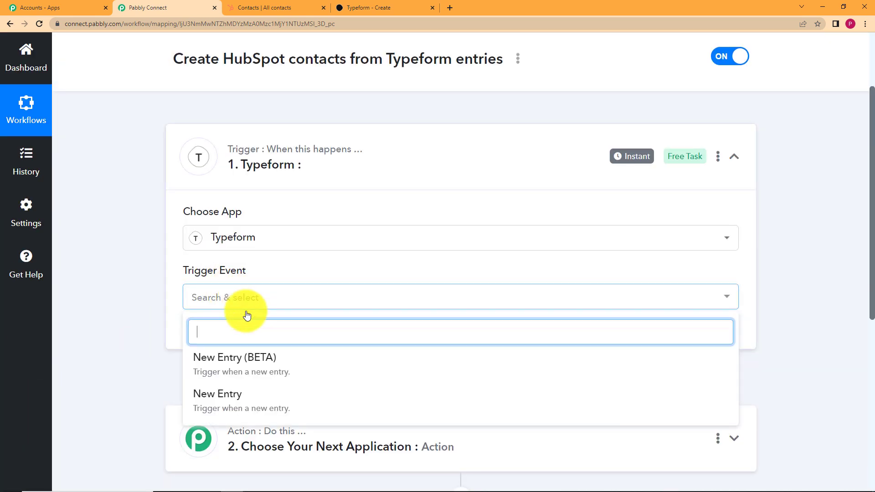
left_click(248, 393)
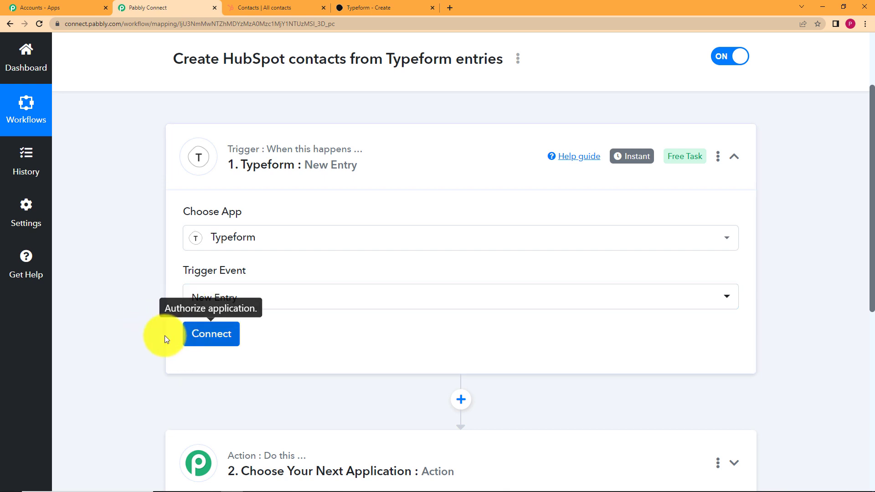
Step: Add and authorize a new Typeform connection for the New Entry trigger
left_click(231, 335)
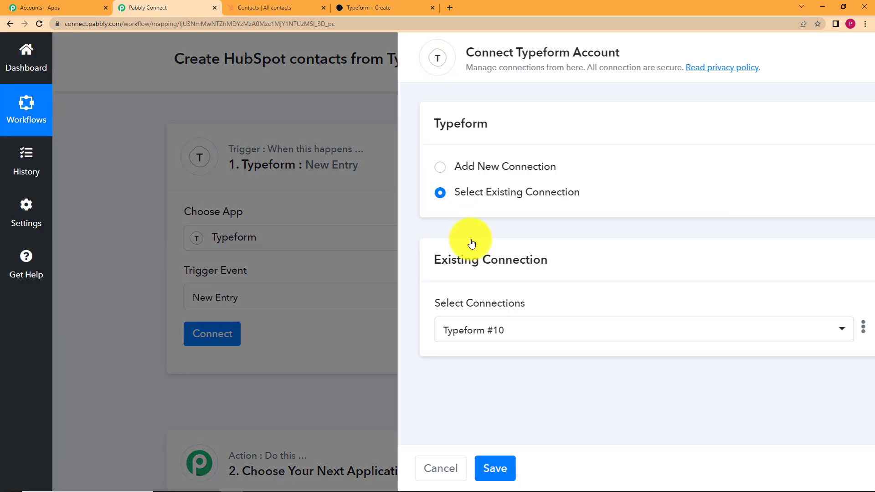
left_click(447, 165)
left_click(463, 306)
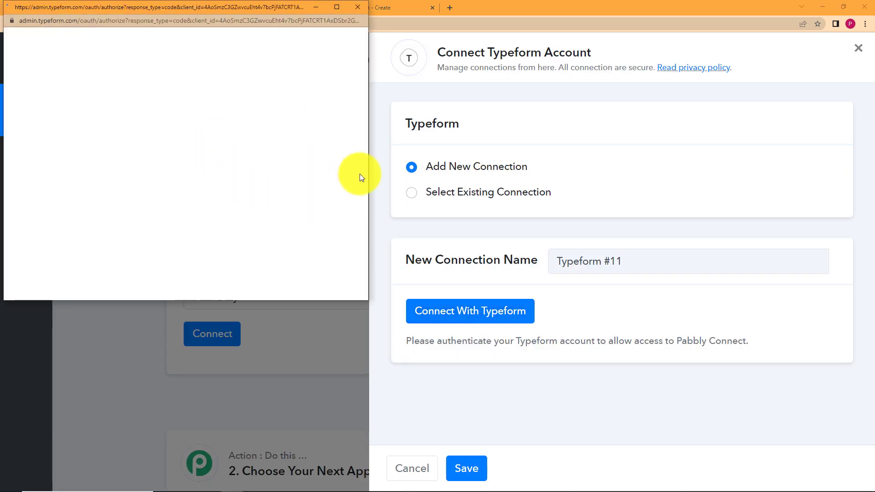
scroll(225, 211, "down", 4)
scroll(225, 211, "down", 10)
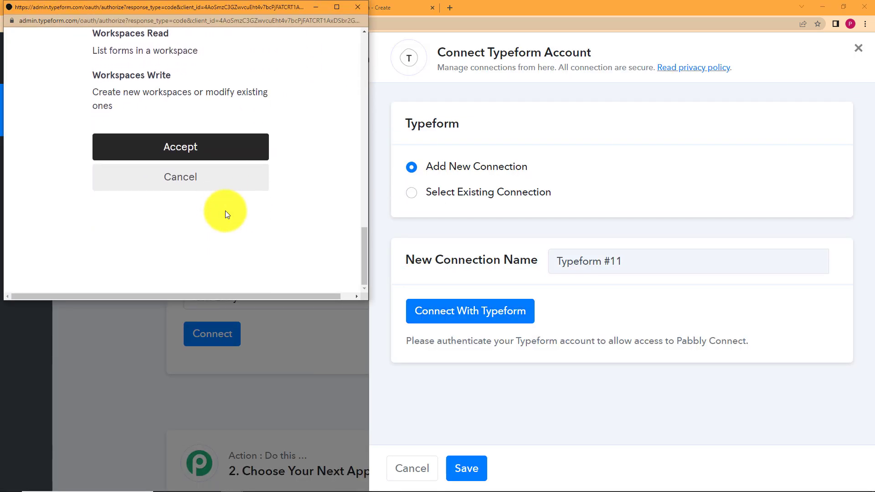
left_click(226, 156)
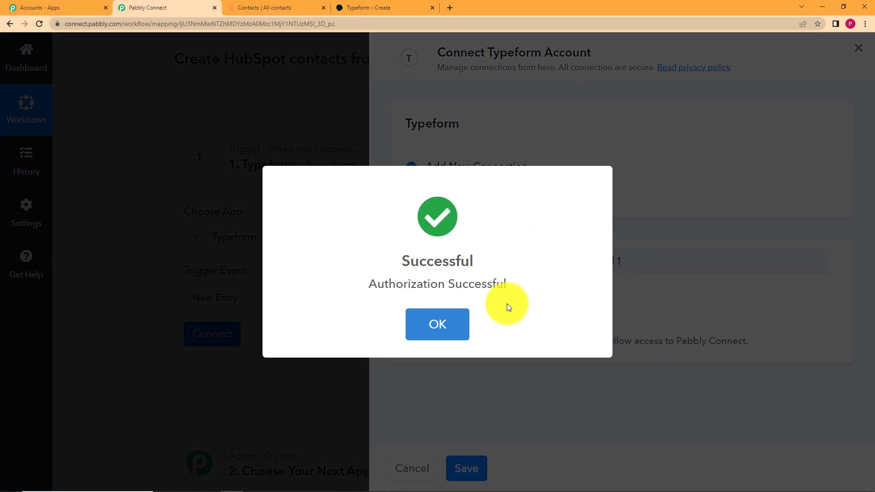
left_click(433, 314)
Step: Open the trigger's Form list and check the survey's name in Typeform
scroll(143, 348, "down", 7)
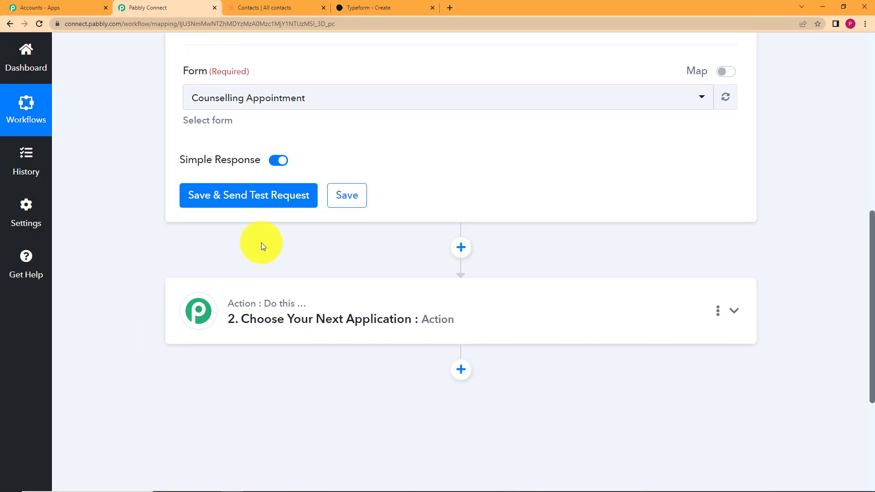
scroll(276, 137, "up", 5)
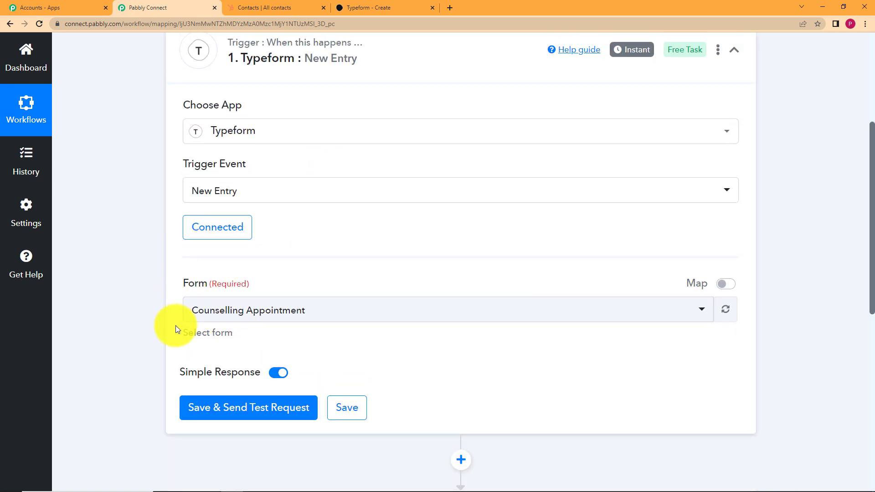
left_click(360, 312)
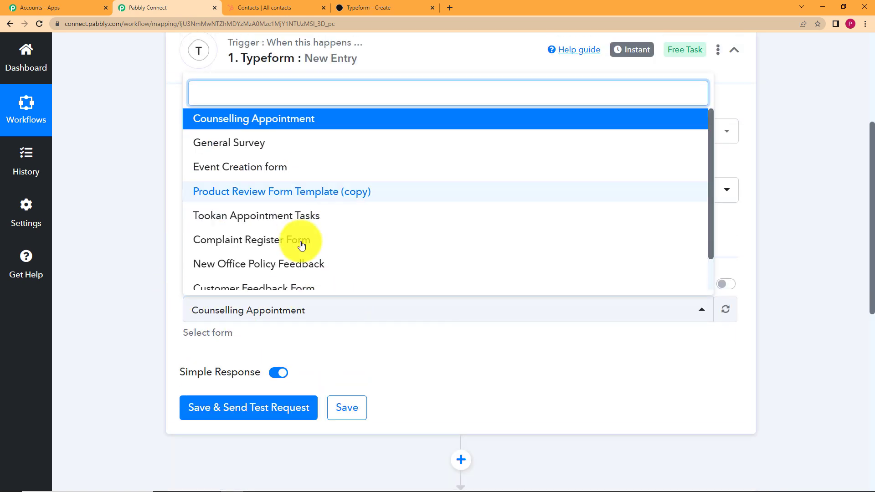
left_click(359, 7)
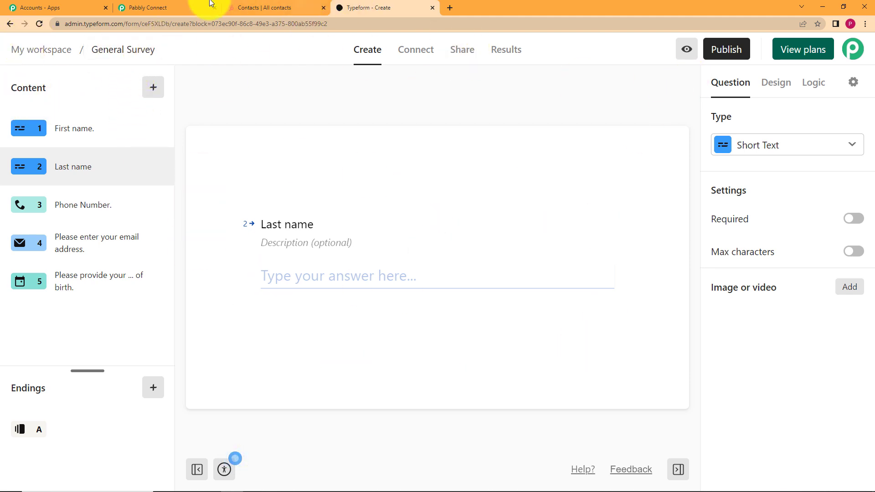
Step: Pick General Survey as the trigger form, publish it, and load its live link in a new tab
left_click(197, 6)
left_click(337, 143)
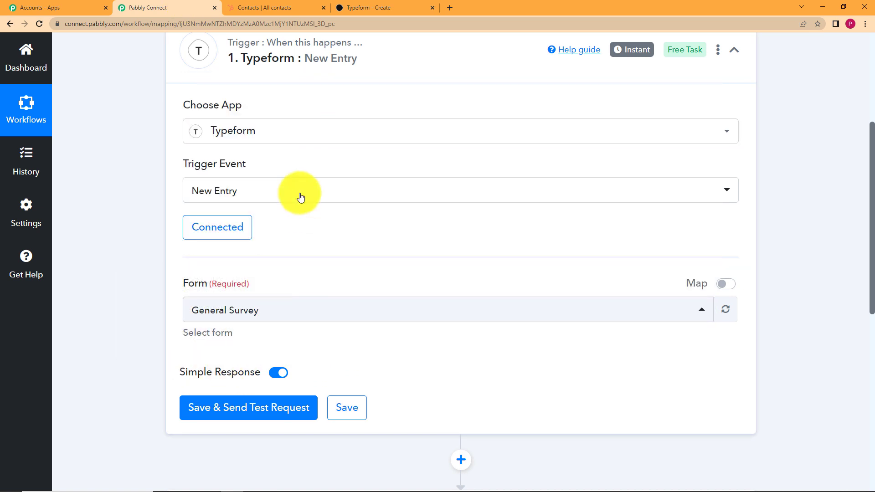
left_click(403, 7)
left_click(726, 51)
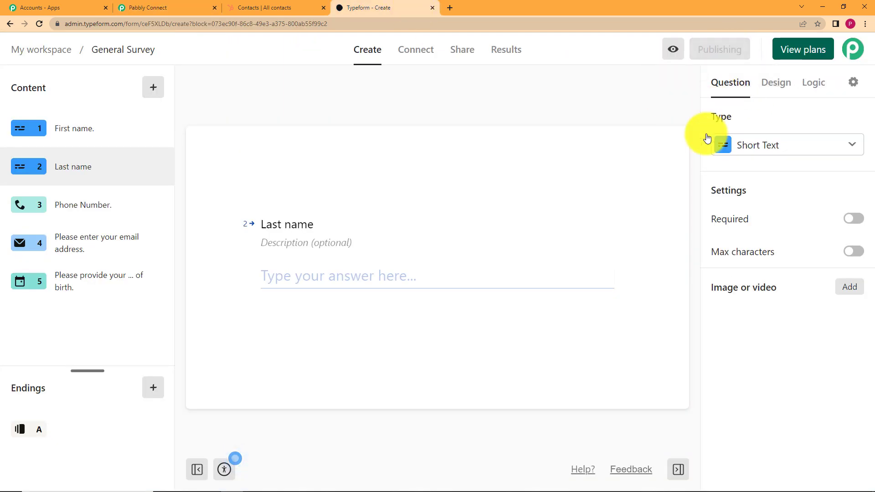
left_click(708, 118)
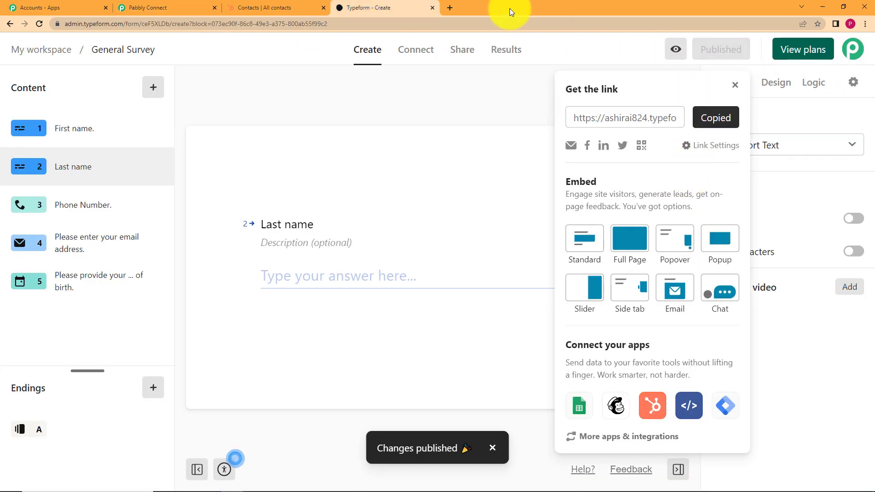
left_click(456, 8)
key("ctrl+v")
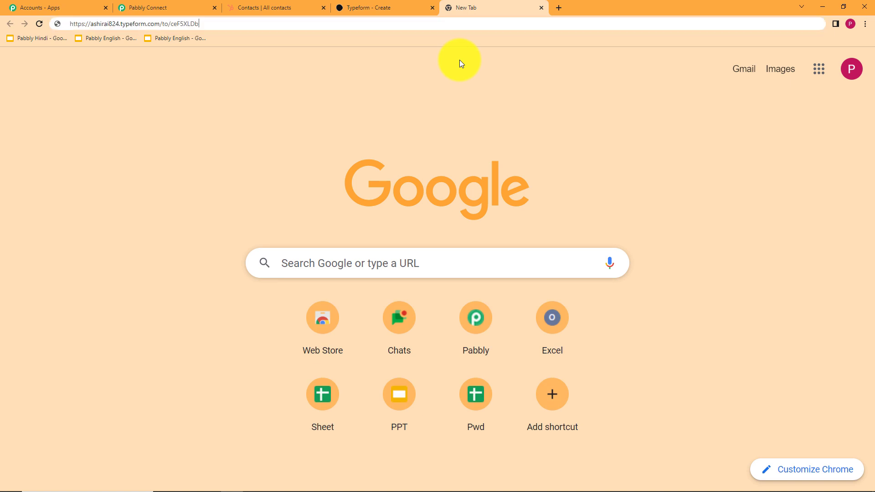
key("Return")
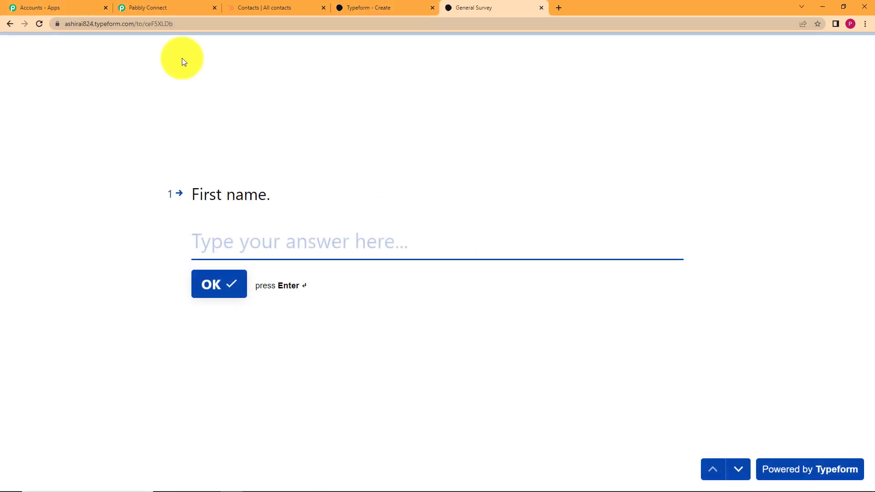
left_click(132, 7)
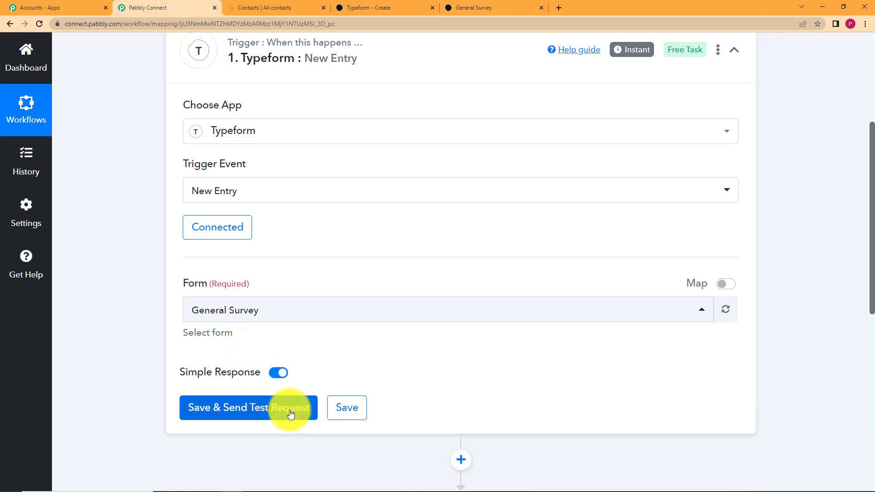
Step: Save the Typeform trigger to await a test response and bring up the live General Survey
left_click(290, 412)
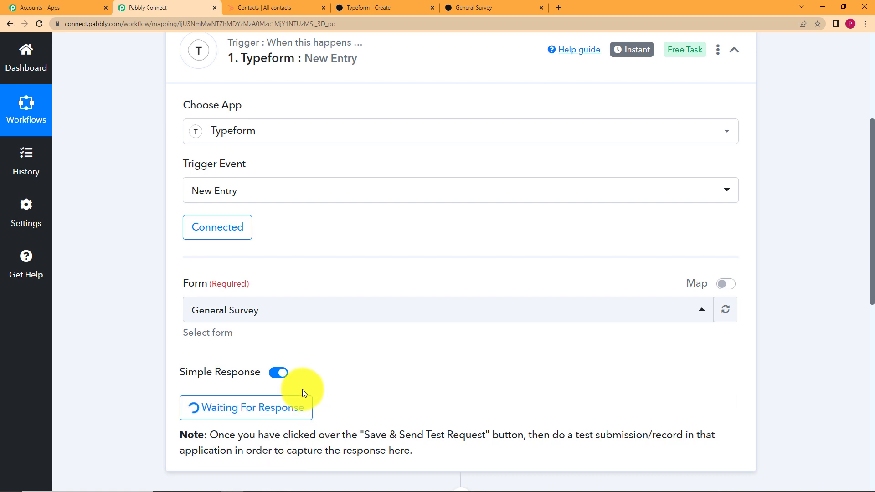
left_click(509, 6)
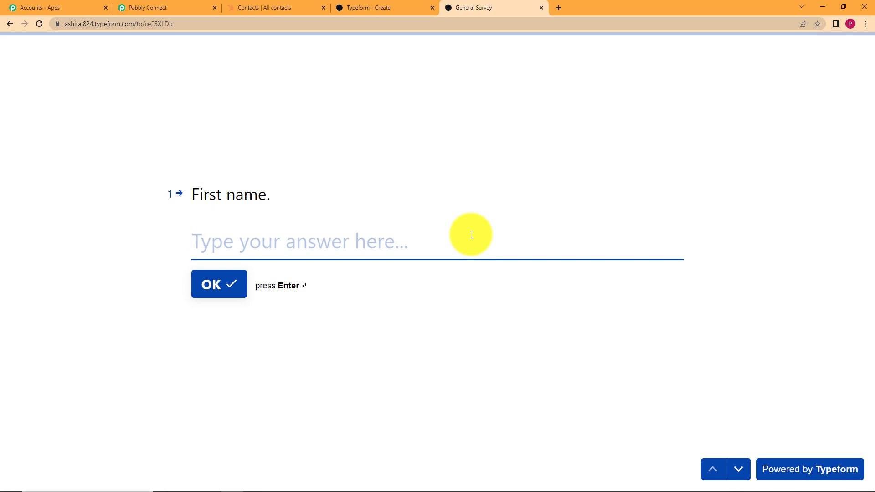
Step: Answer the first name, last name and phone number questions with test values
left_click(471, 234)
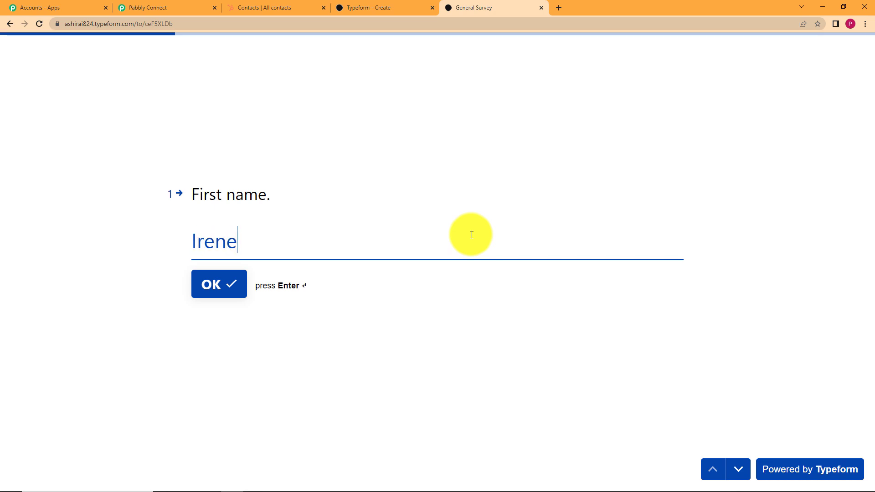
left_click(216, 301)
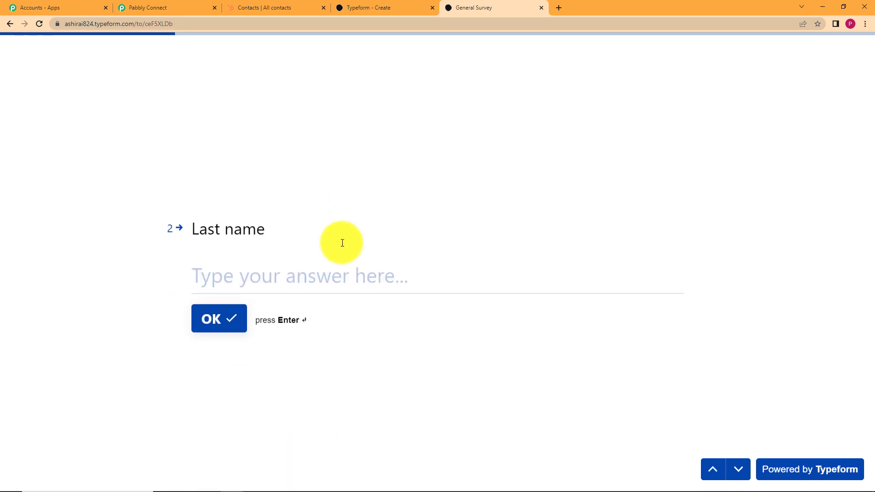
type("John")
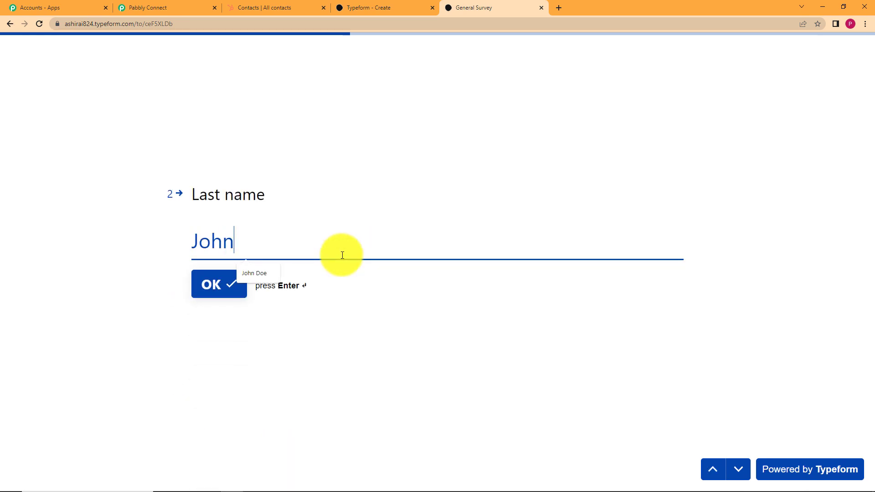
left_click(210, 282)
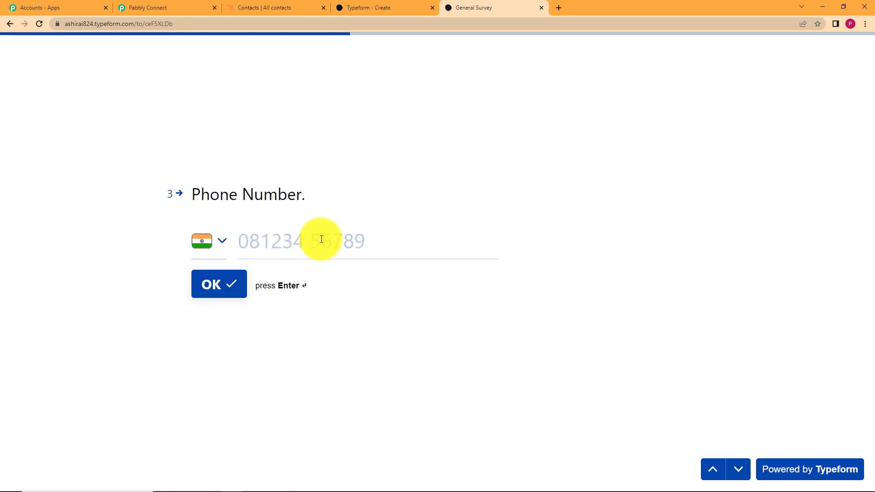
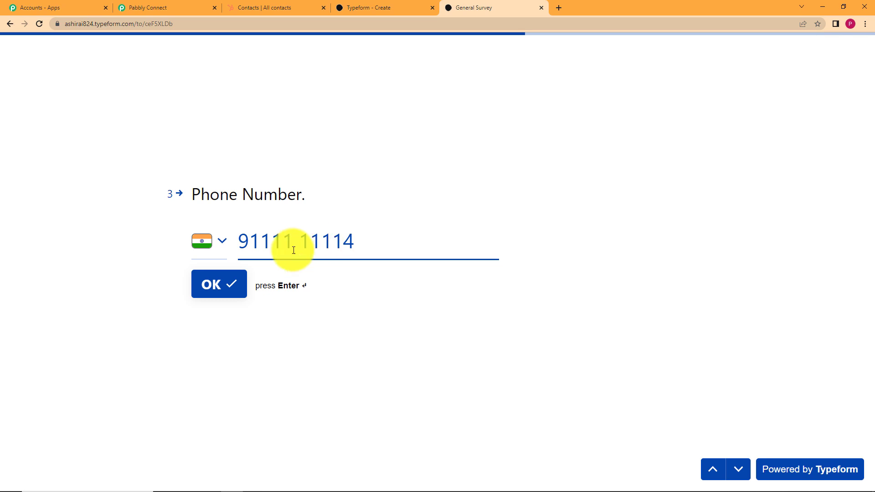
left_click(209, 283)
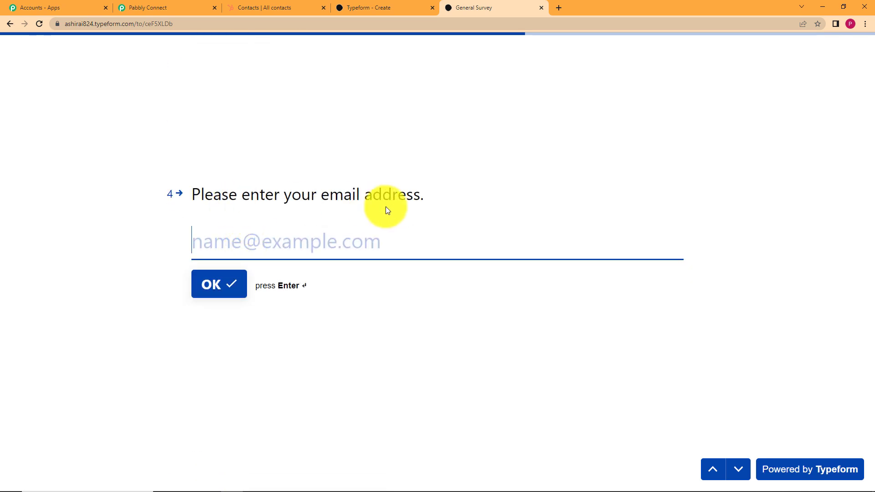
Step: Enter a test email and the birth date 06/05/2001, then submit the survey
left_click(418, 242)
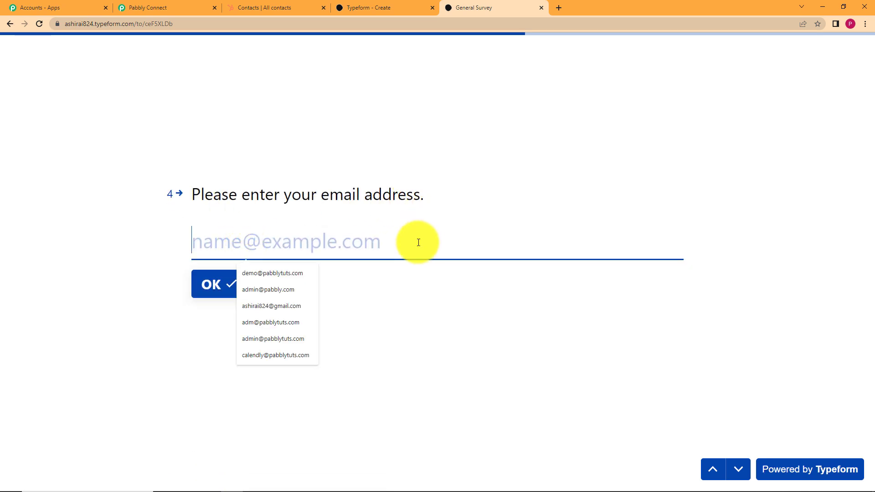
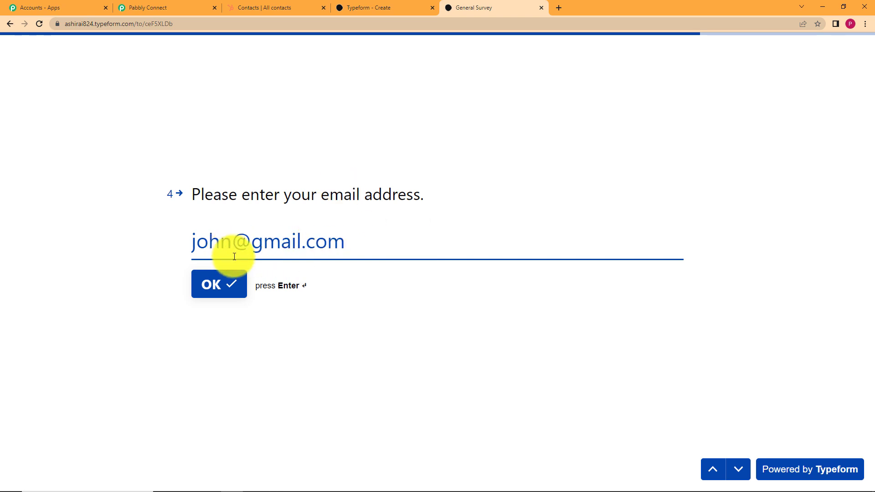
left_click(234, 287)
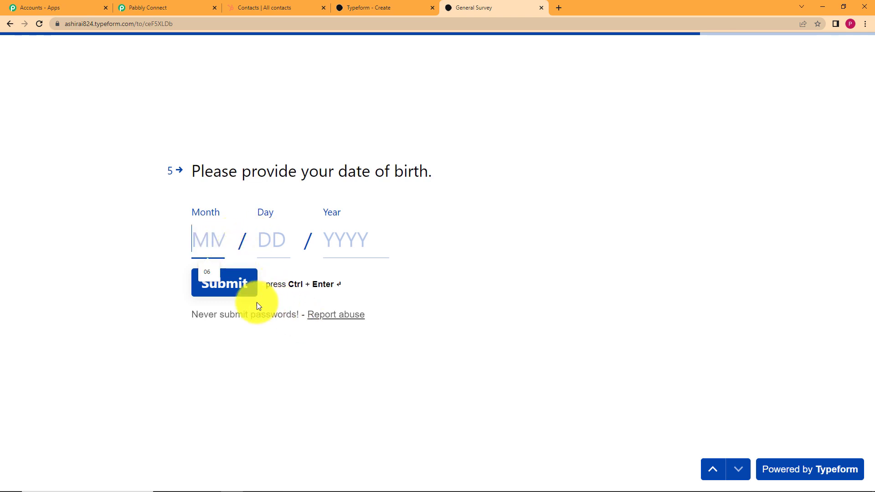
type("06")
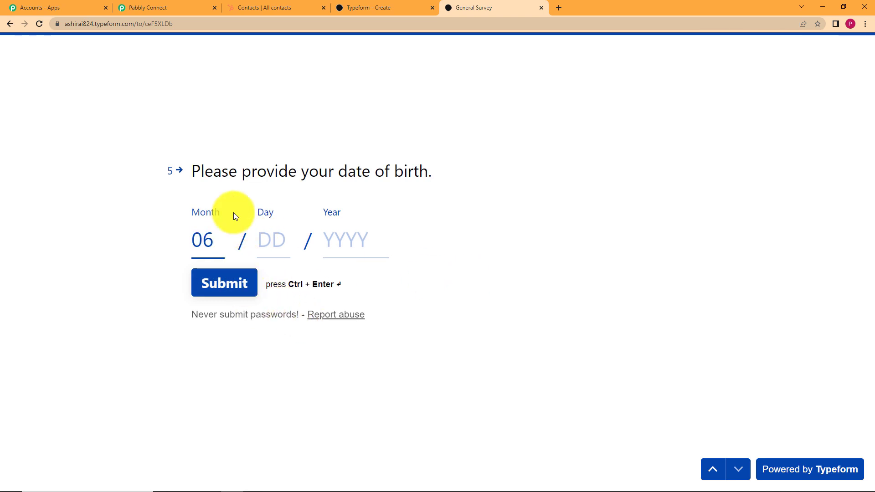
left_click(276, 237)
type("05")
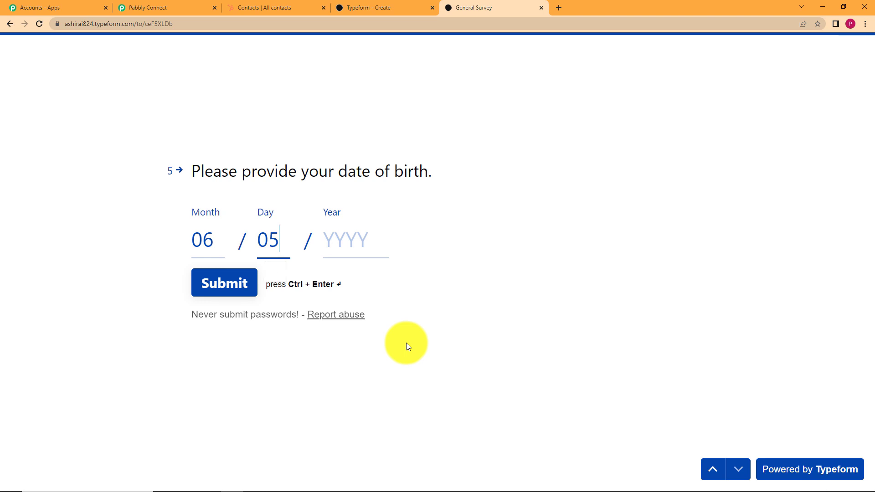
left_click(347, 246)
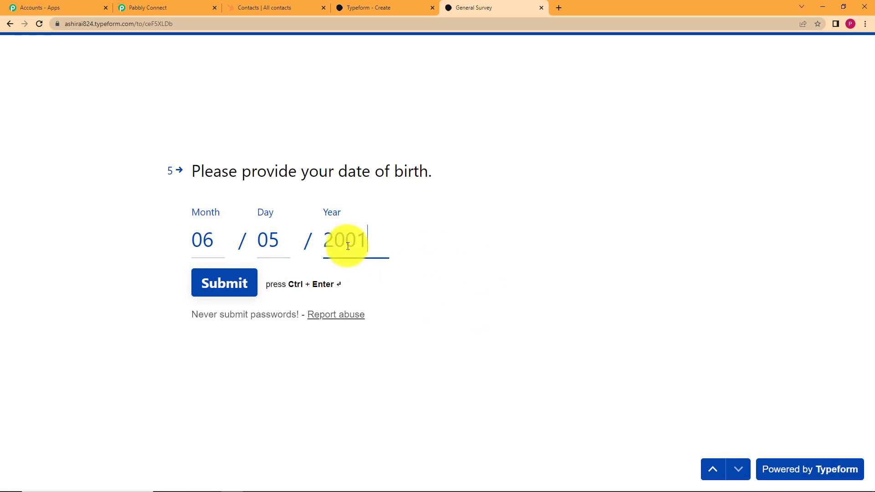
type("2001")
left_click(212, 284)
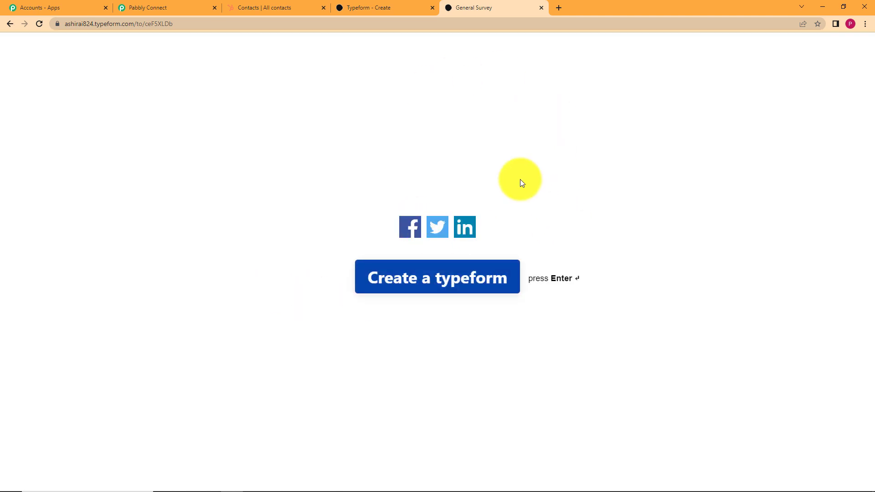
Step: Review the captured response's form title, date-of-birth question and email field in Pabbly
left_click(161, 7)
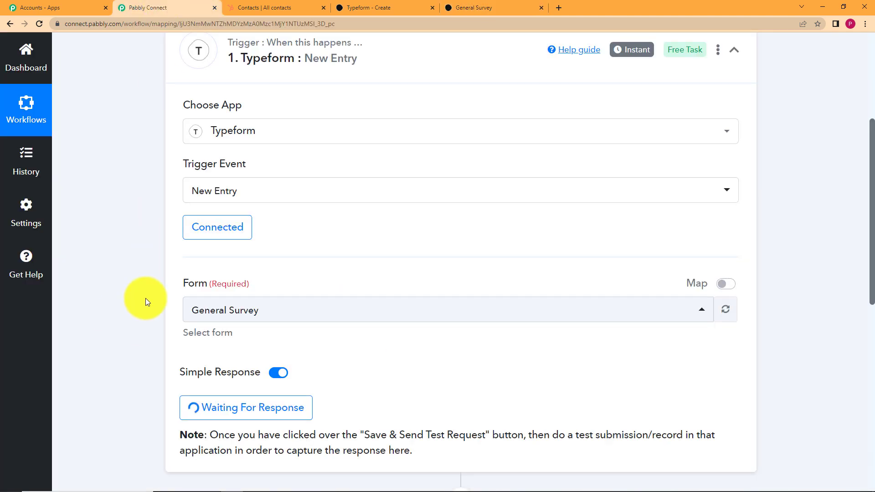
scroll(146, 298, "down", 5)
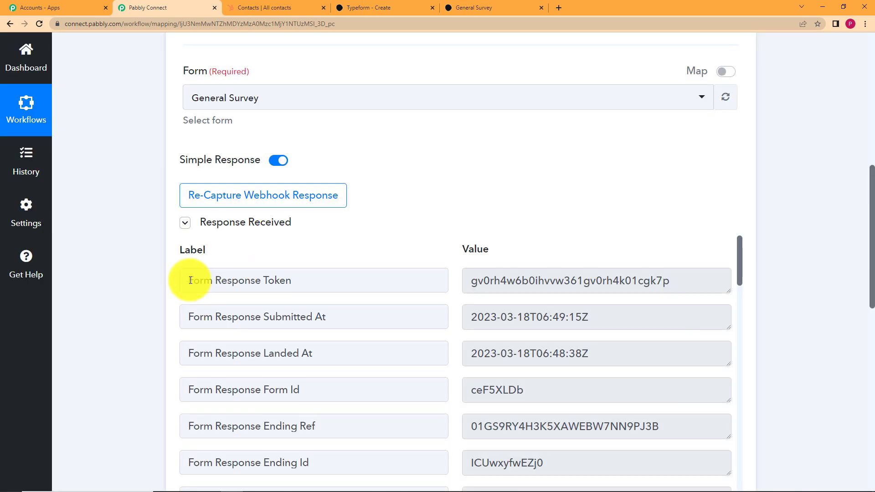
scroll(190, 280, "down", 5)
scroll(143, 275, "down", 5)
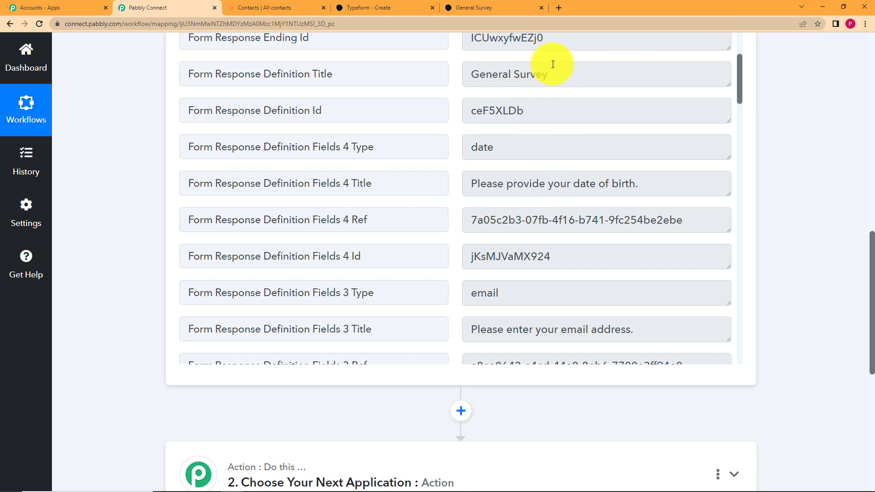
left_click_drag(549, 73, 451, 82)
left_click_drag(637, 184, 471, 192)
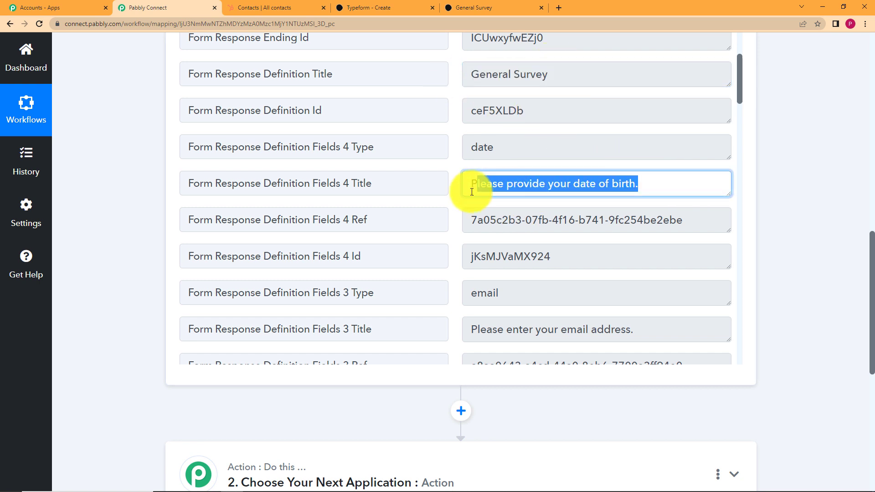
scroll(644, 221, "down", 3)
left_click_drag(635, 223, 423, 240)
left_click_drag(498, 191, 448, 193)
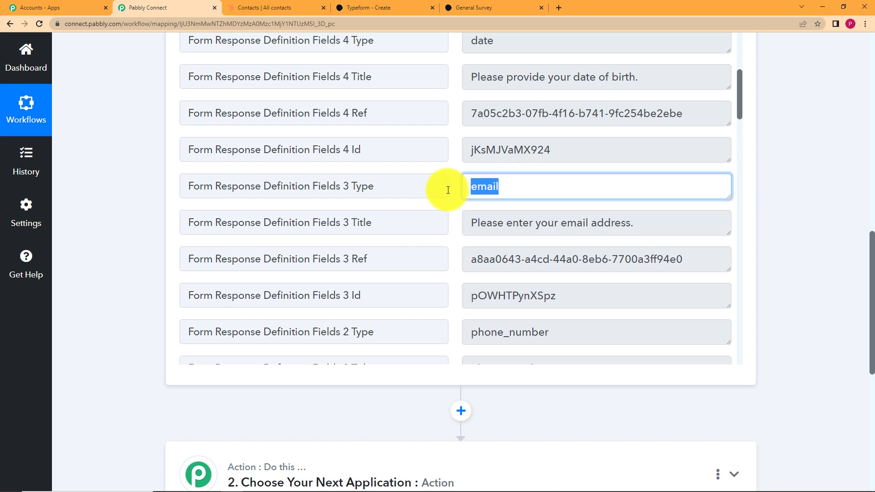
Step: Check the remaining captured answers, then collapse the Response Received data
scroll(551, 229, "down", 5)
scroll(553, 220, "down", 18)
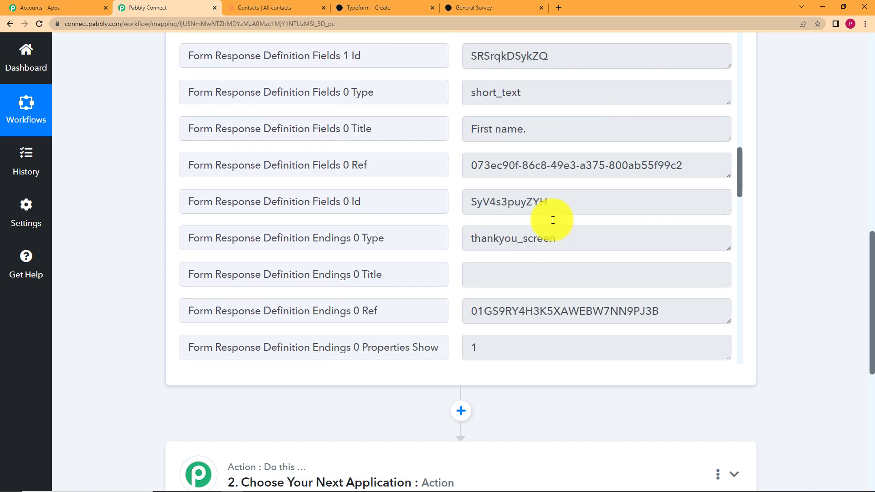
scroll(552, 219, "down", 2)
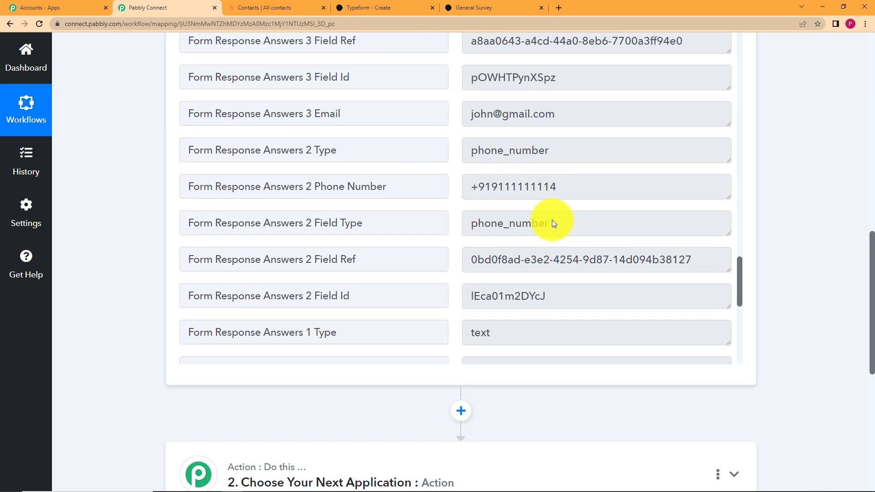
left_click_drag(585, 189, 403, 206)
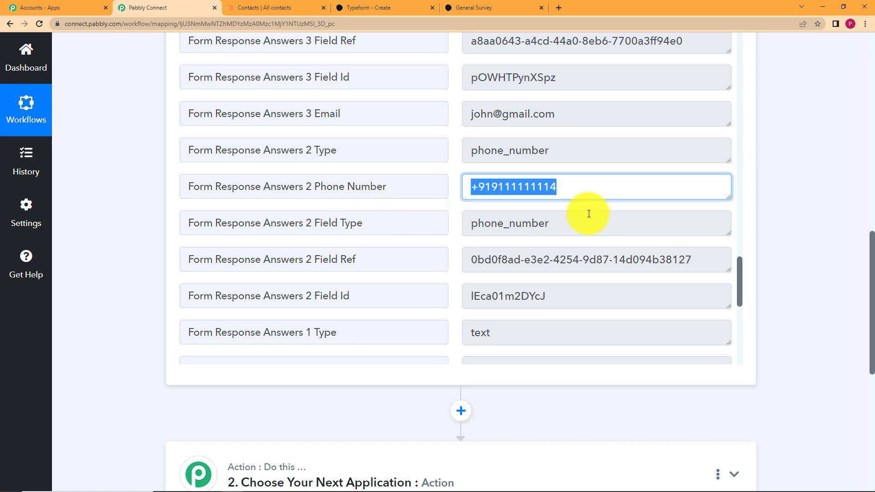
scroll(588, 214, "up", 6)
scroll(588, 214, "down", 13)
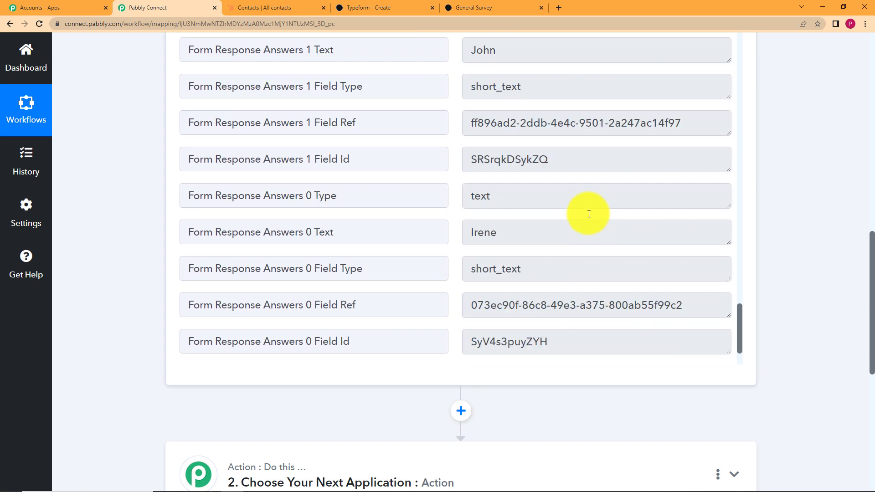
scroll(588, 214, "up", 7)
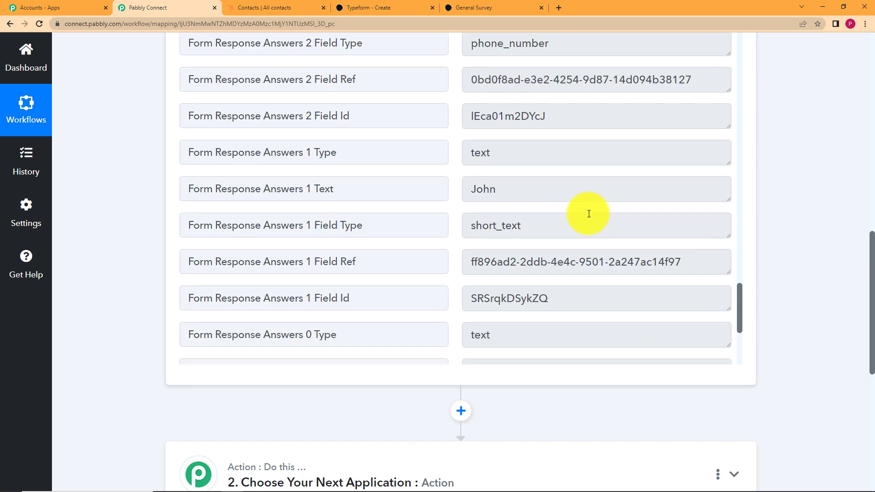
scroll(580, 240, "down", 7)
left_click_drag(528, 160, 450, 161)
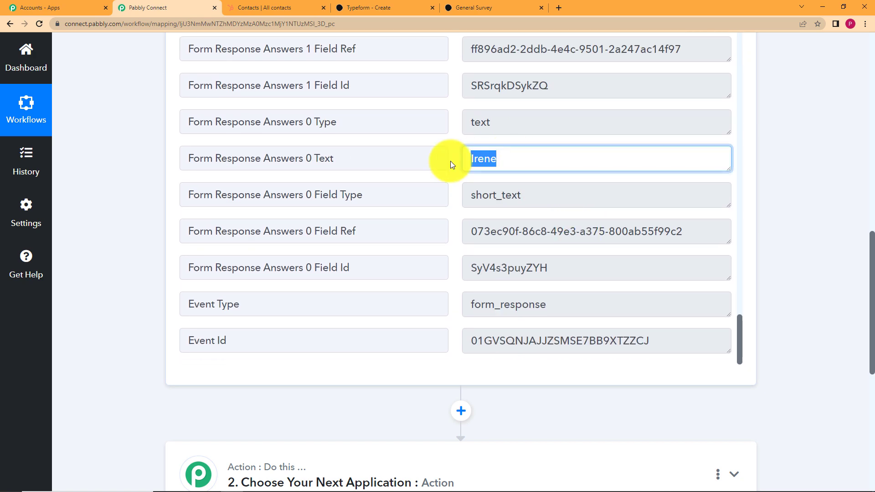
scroll(747, 191, "up", 4)
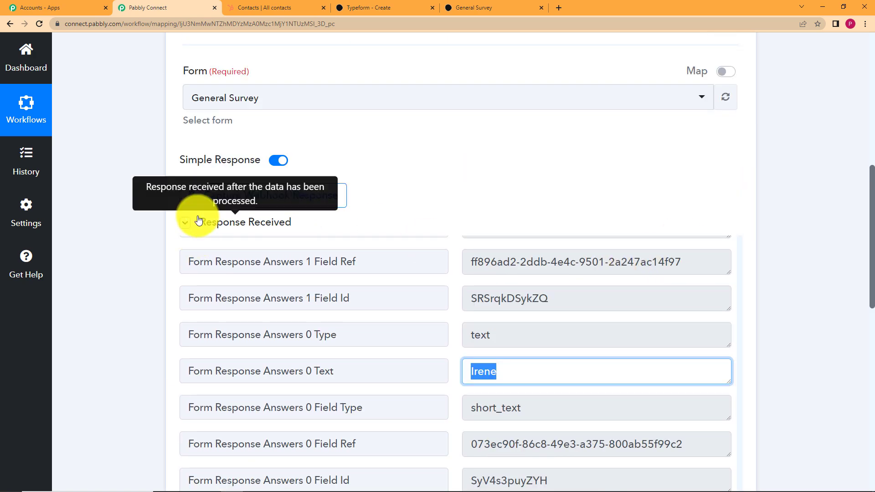
left_click(185, 222)
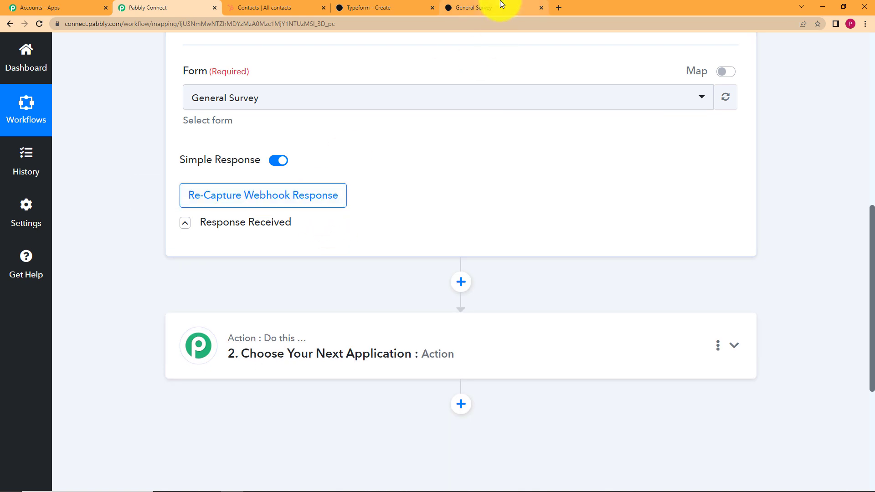
Step: Set the action app to HubSpot CRM, found by searching 'hubsp', with the Create a Contact event
left_click(504, 5)
left_click(169, 5)
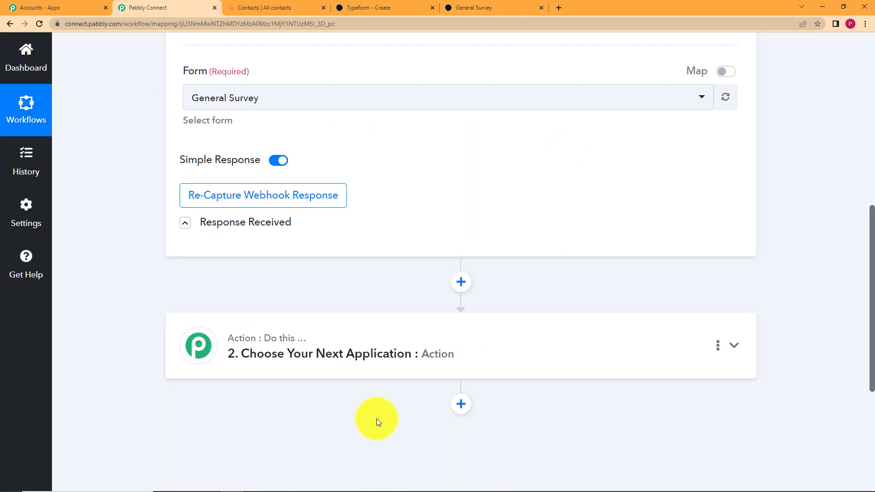
scroll(129, 261, "down", 2)
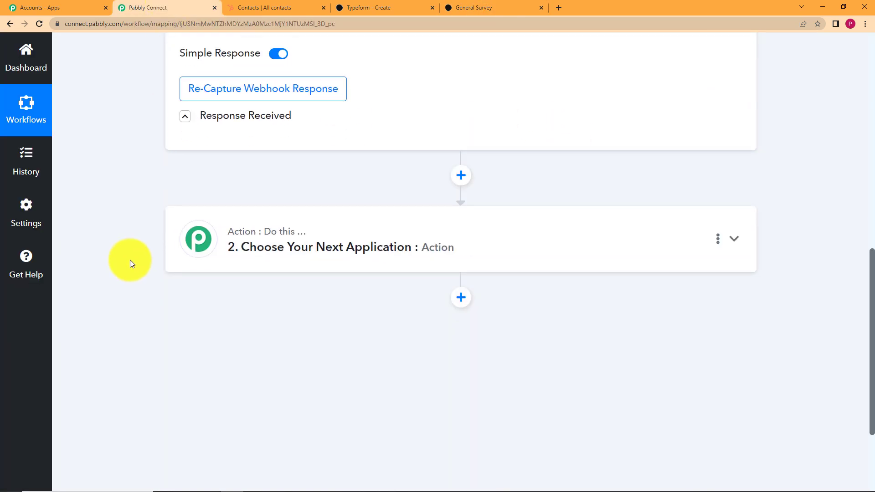
left_click(255, 252)
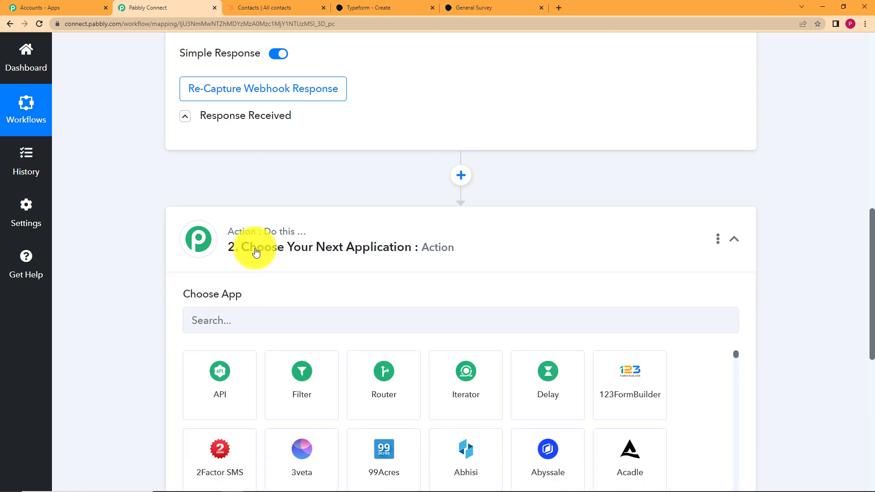
left_click(310, 329)
type("hub")
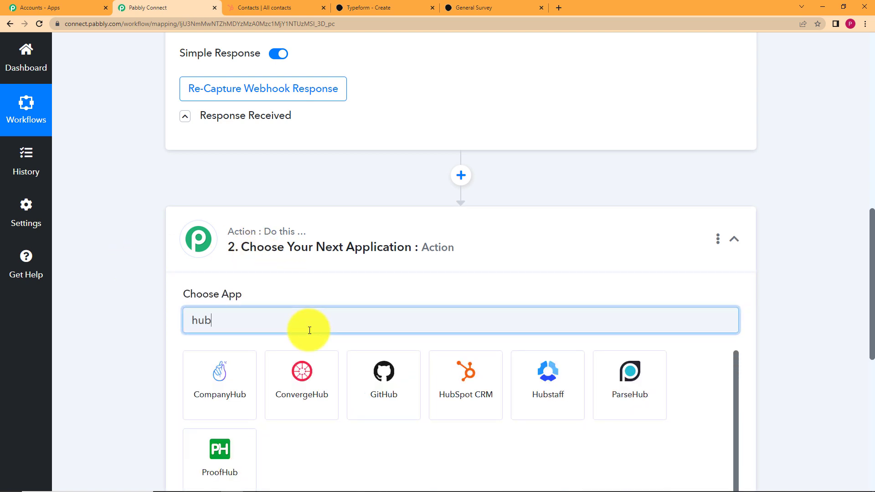
type("sp")
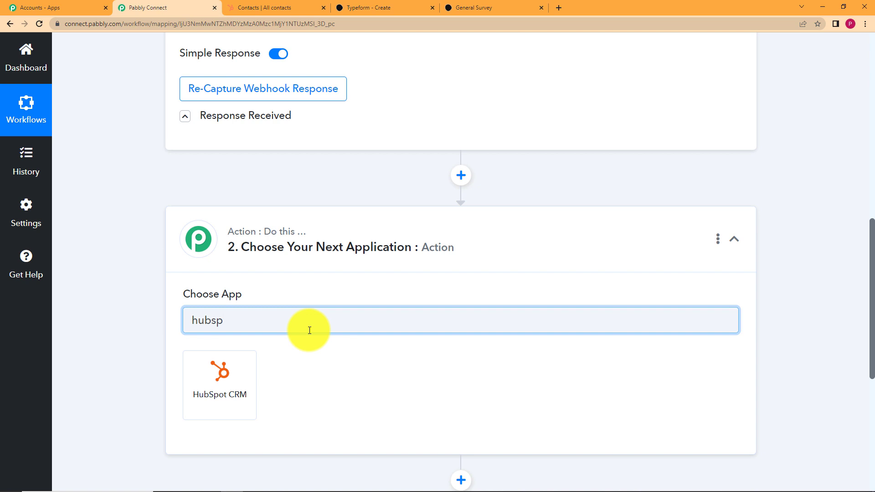
left_click(234, 384)
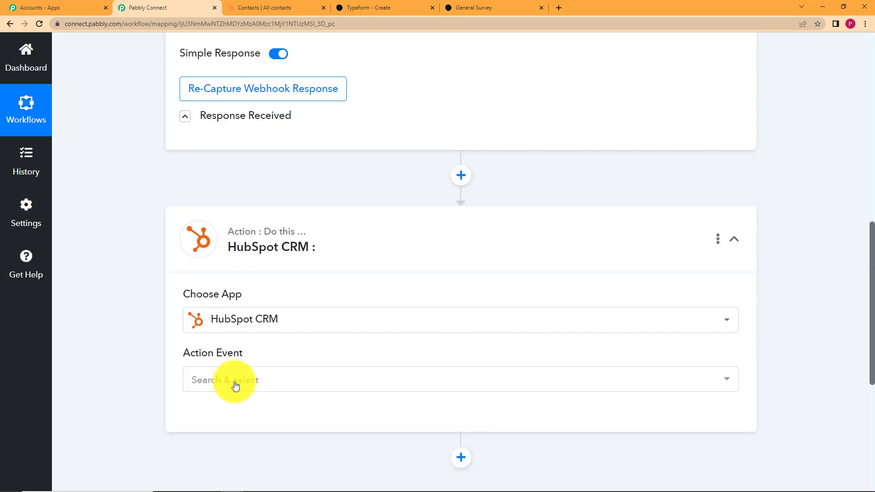
left_click(235, 383)
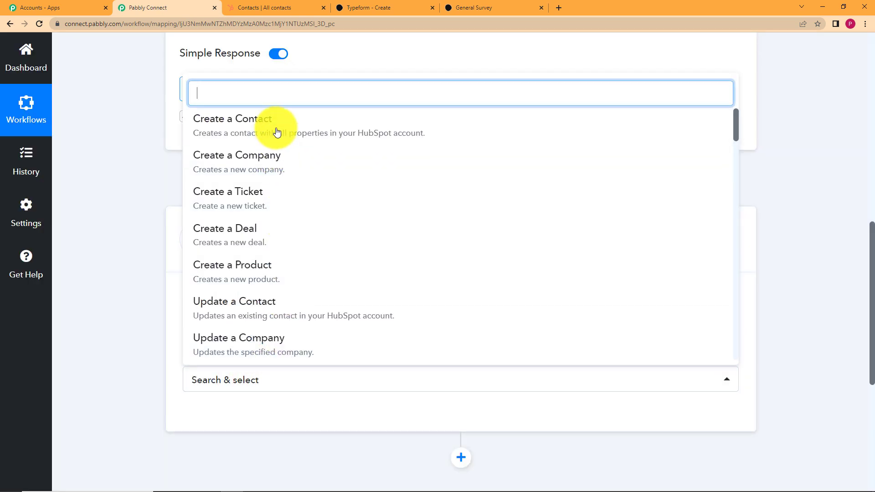
left_click(276, 132)
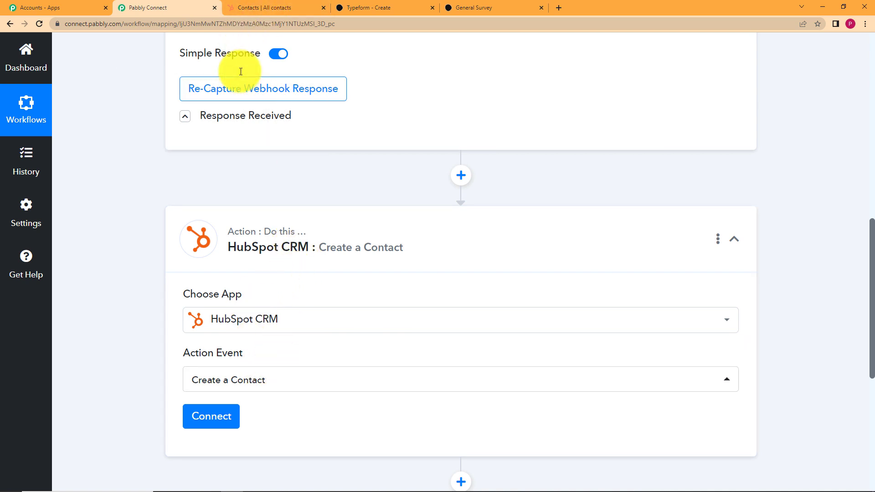
mouse_move(264, 128)
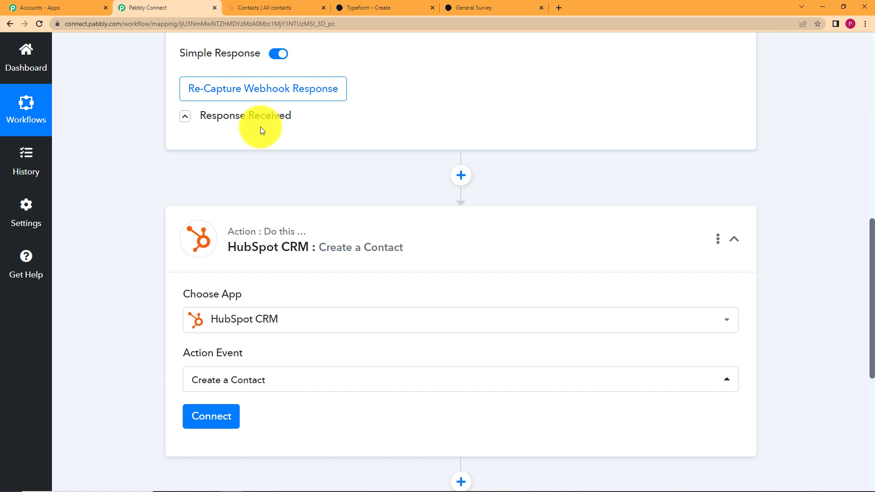
scroll(168, 165, "down", 5)
Step: Authorize a new HubSpot CRM account connection, then bring up HubSpot's Contacts list
left_click(216, 200)
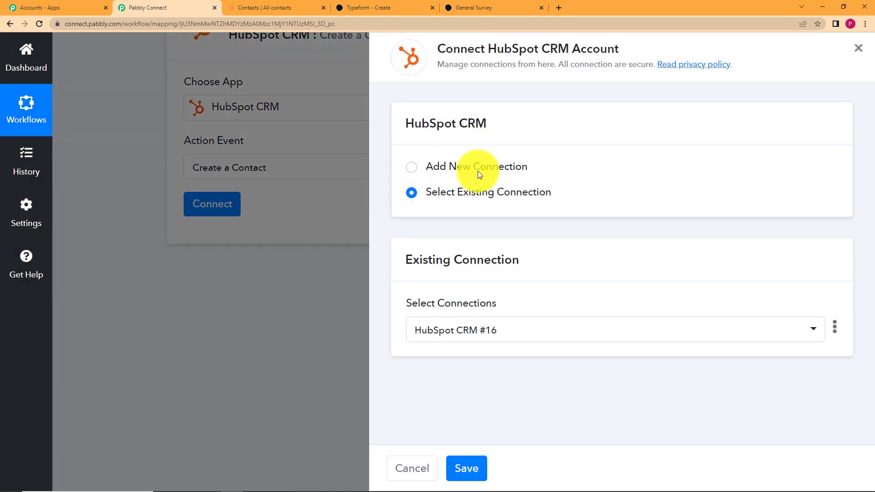
left_click(477, 171)
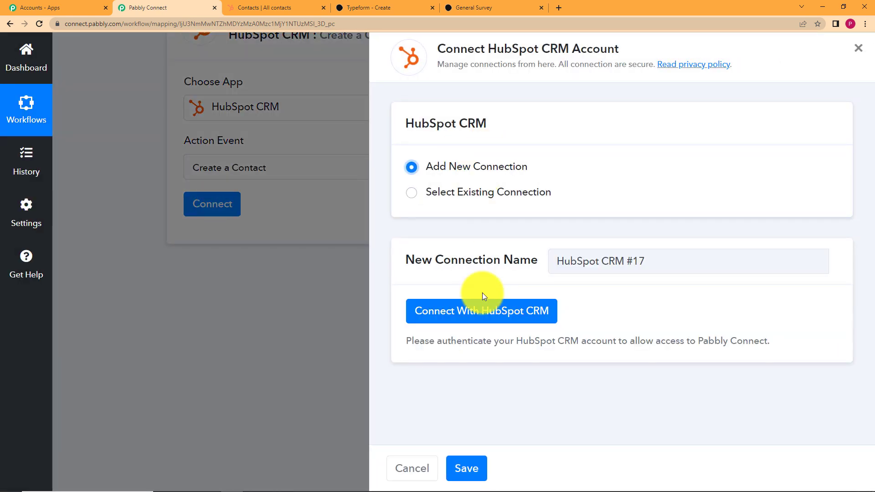
left_click(484, 306)
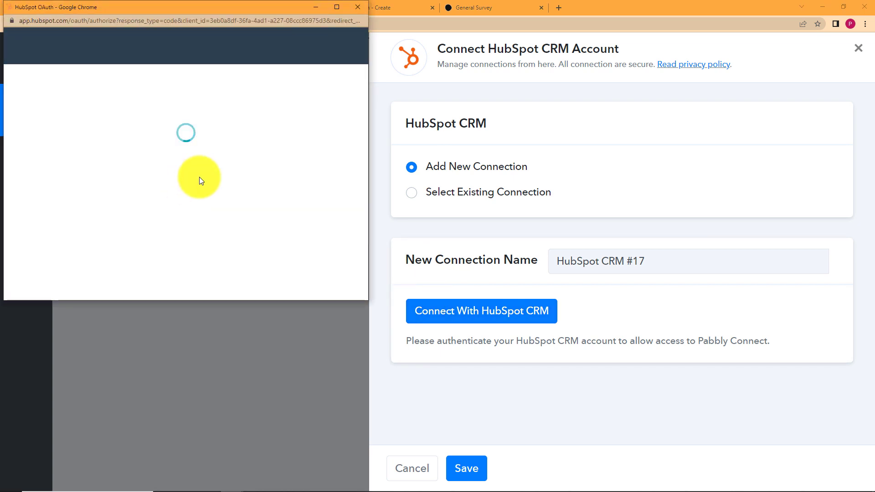
scroll(182, 176, "down", 4)
left_click(49, 210)
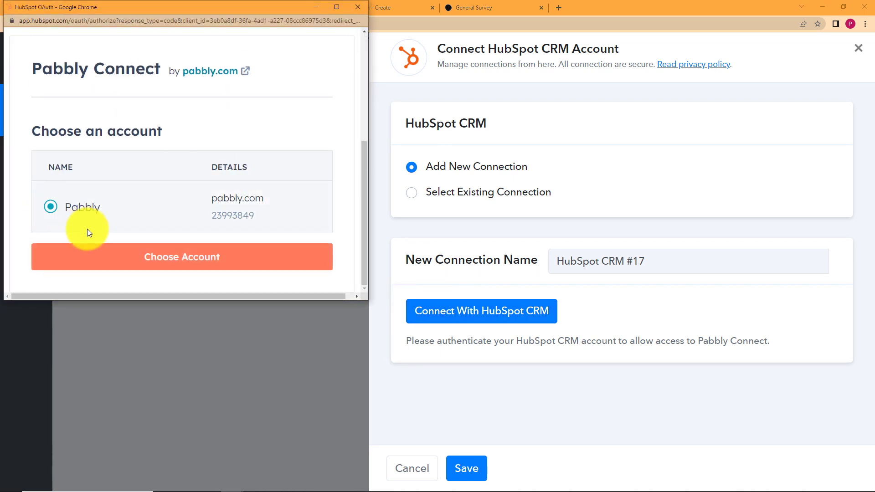
left_click(88, 253)
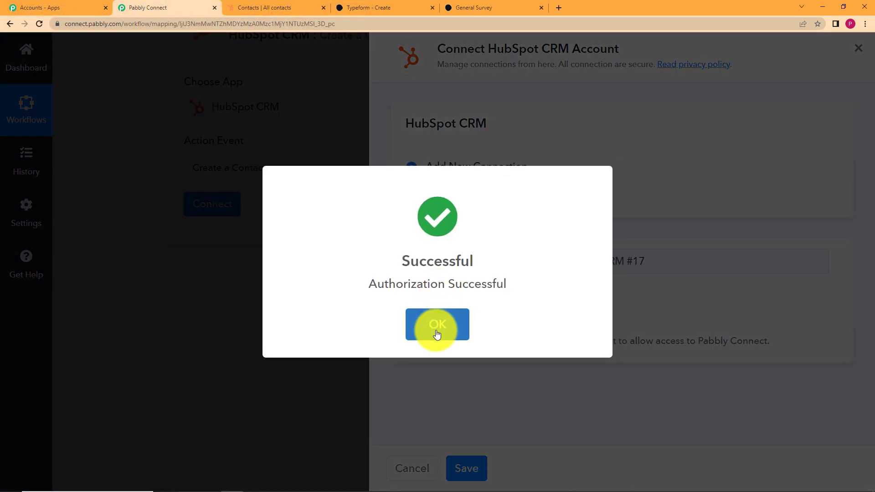
left_click(435, 324)
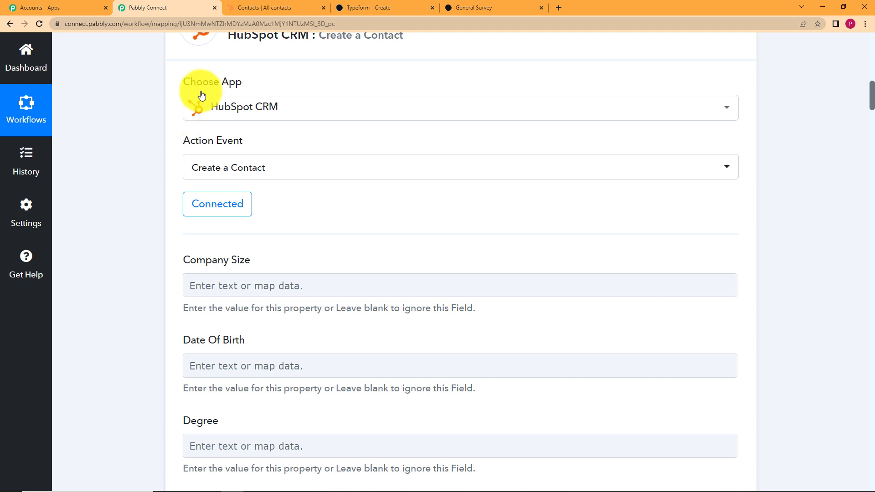
left_click(256, 8)
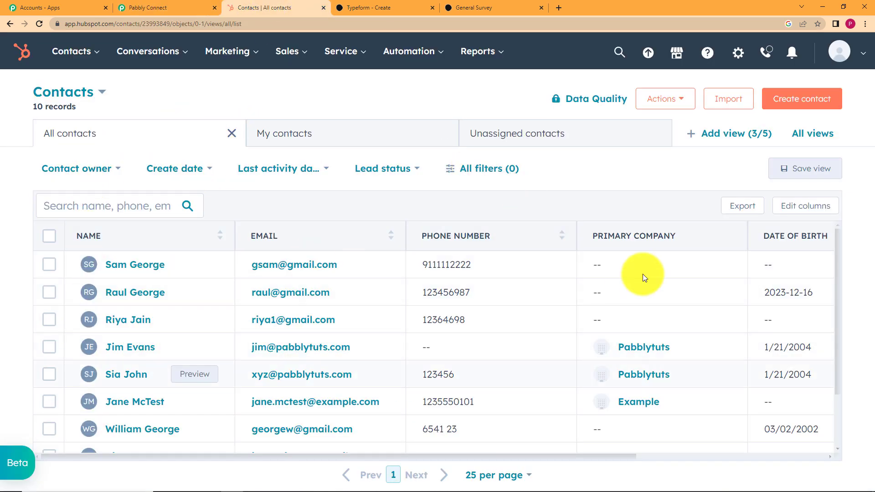
Step: Look over HubSpot's 10-record All contacts list, then go back to the Pabbly Connect workflow
left_click(502, 325)
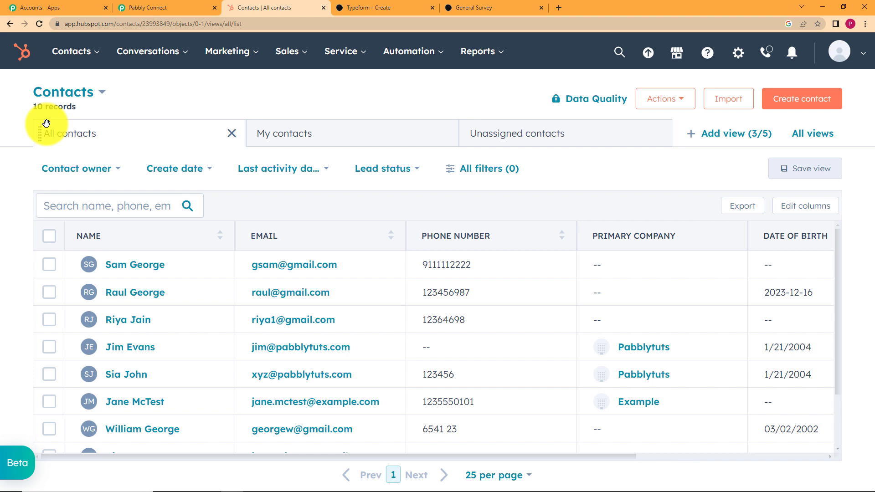
left_click(156, 7)
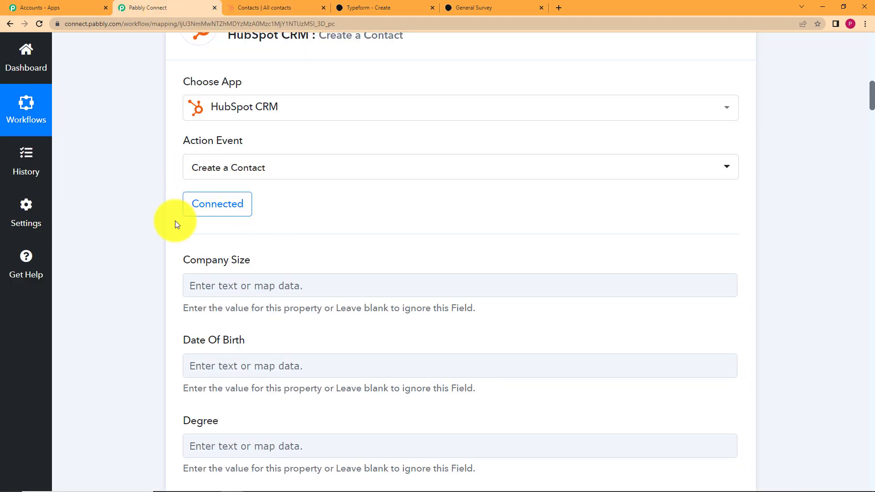
scroll(149, 230, "down", 2)
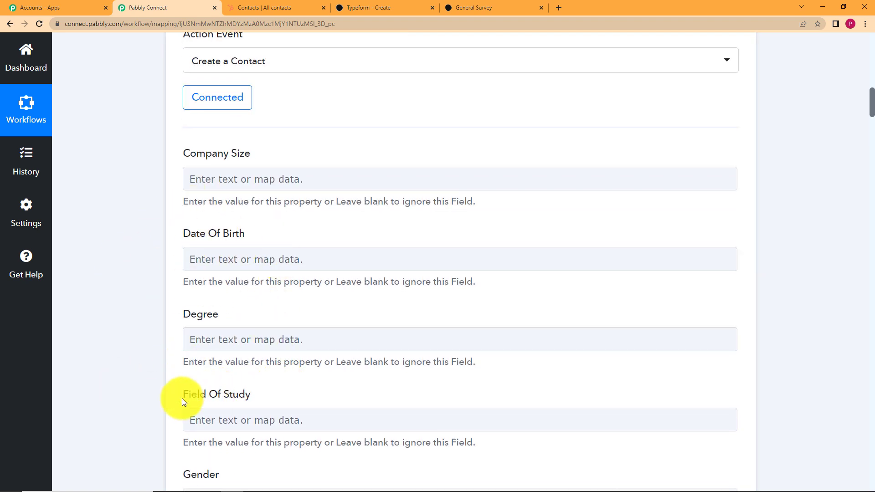
scroll(160, 353, "down", 10)
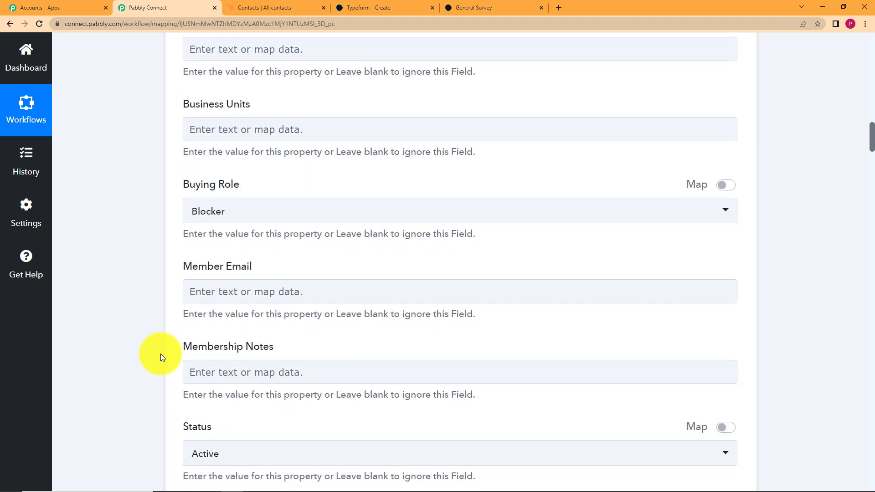
scroll(161, 353, "down", 7)
scroll(160, 354, "up", 20)
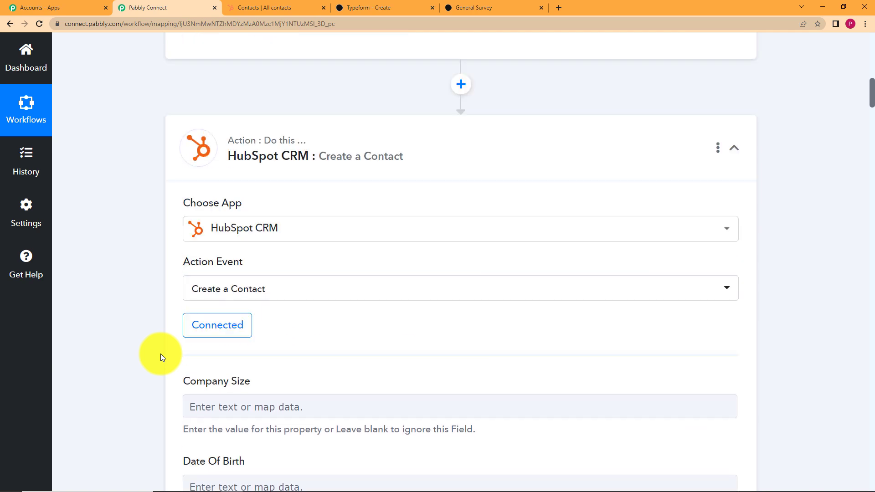
scroll(161, 353, "up", 8)
scroll(161, 354, "down", 5)
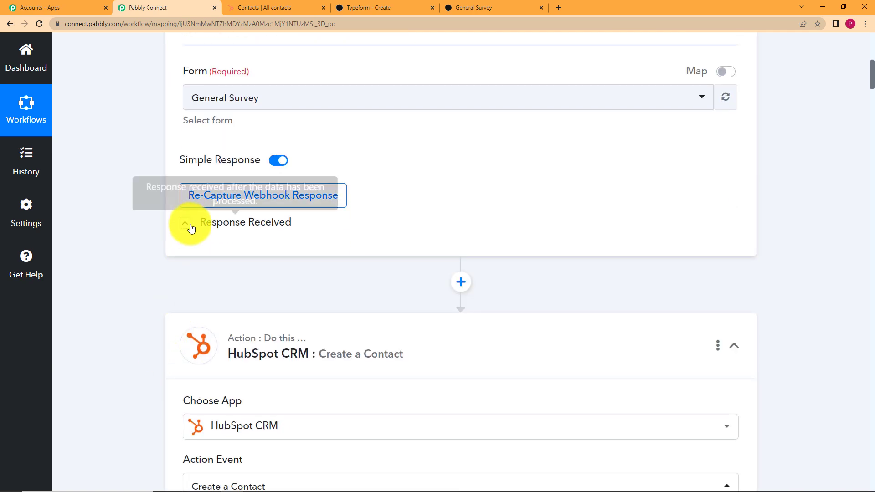
left_click(376, 8)
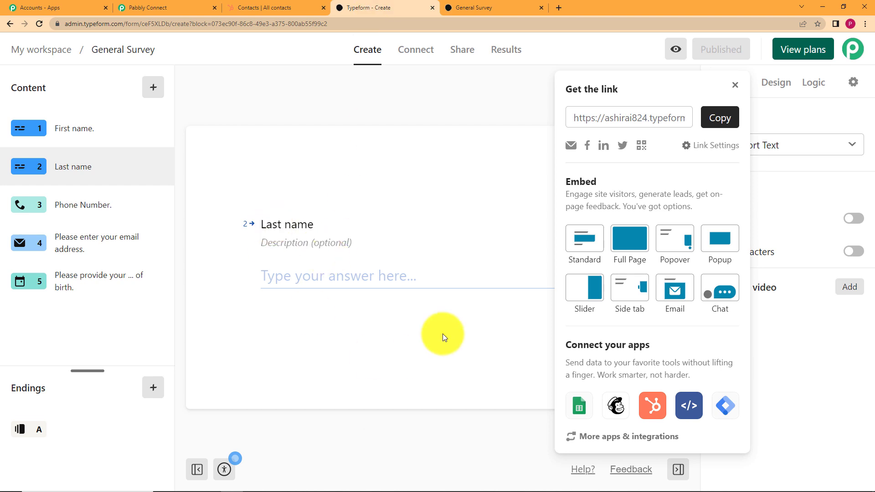
left_click(734, 85)
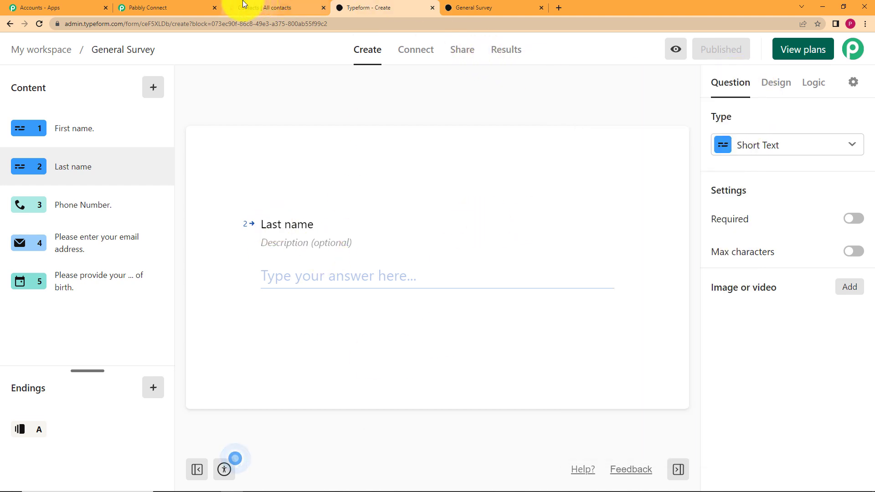
left_click(178, 8)
scroll(116, 359, "down", 9)
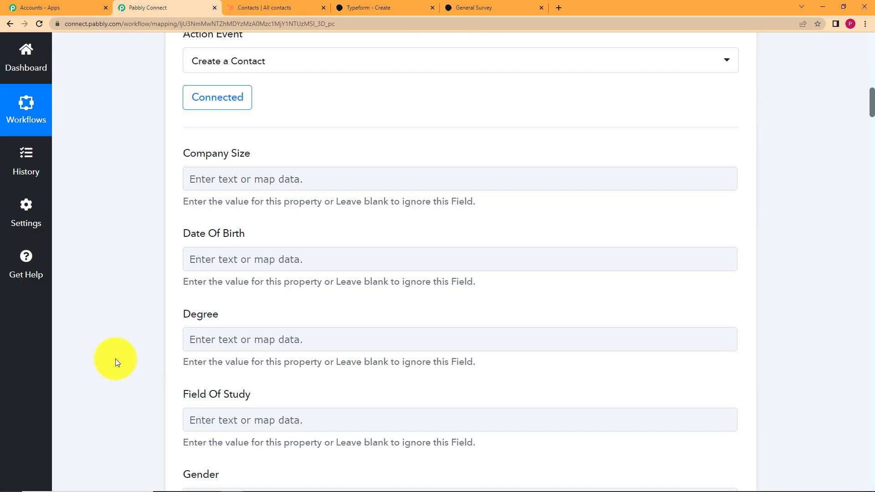
Step: Open Date Of Birth's data-mapping list and expand the Typeform New Entry response fields
left_click(242, 257)
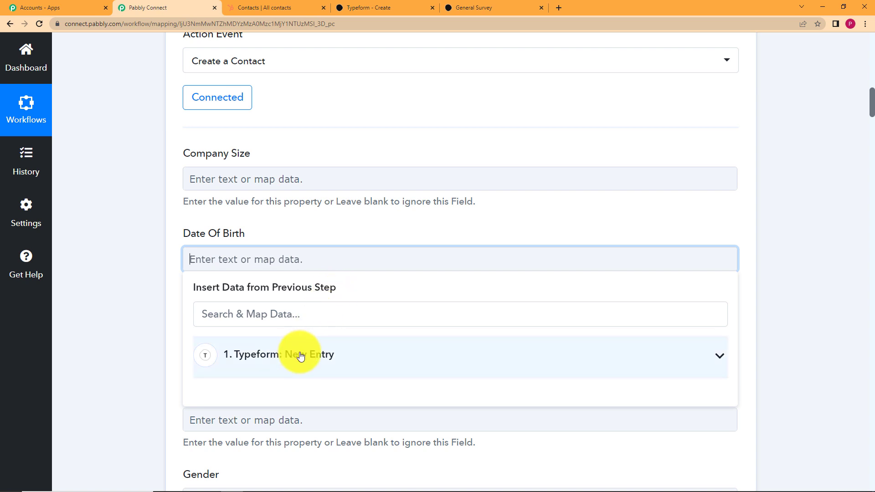
left_click(142, 197)
scroll(141, 195, "up", 14)
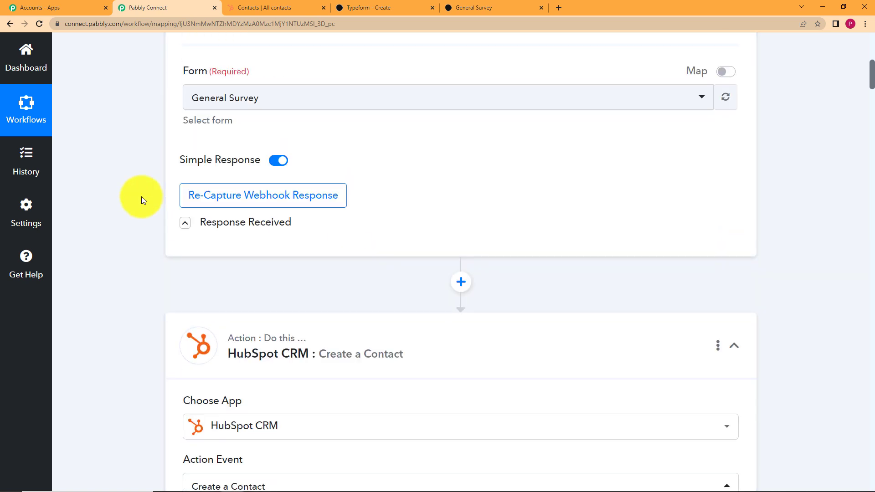
scroll(232, 262, "down", 5)
scroll(114, 272, "down", 15)
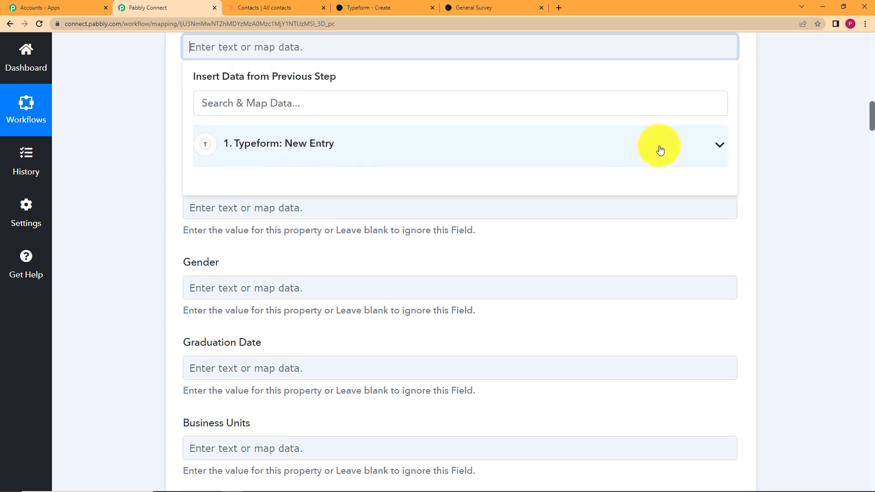
left_click(659, 150)
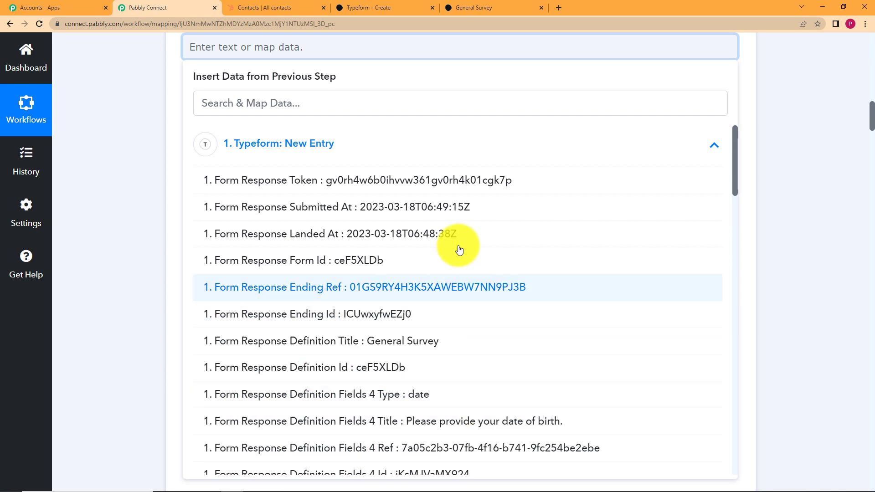
scroll(504, 294, "down", 10)
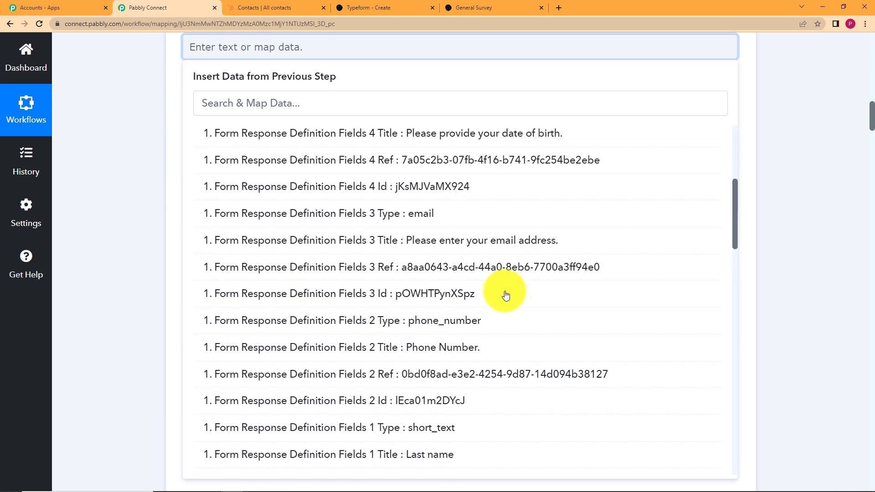
scroll(508, 287, "down", 7)
scroll(511, 293, "up", 3)
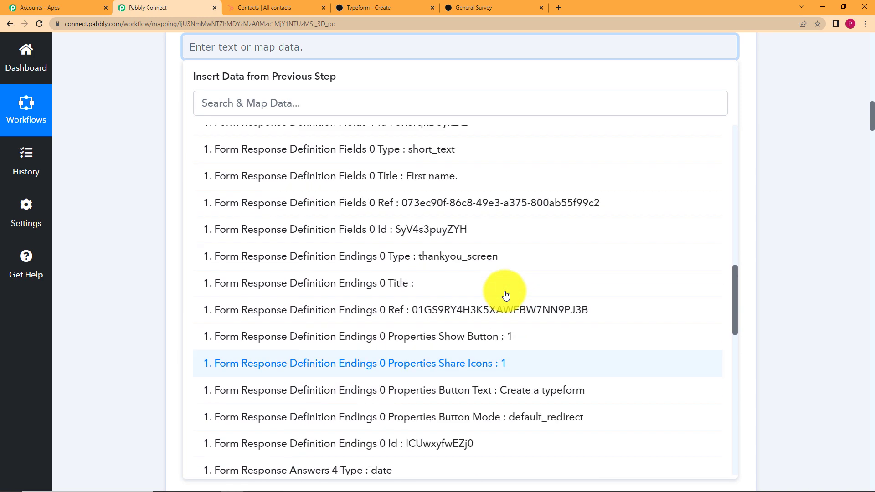
left_click(59, 131)
Step: Search '200' and map Form Response Answers 4 Date (2001-06-05) into Date Of Birth
left_click(231, 42)
scroll(148, 154, "up", 5)
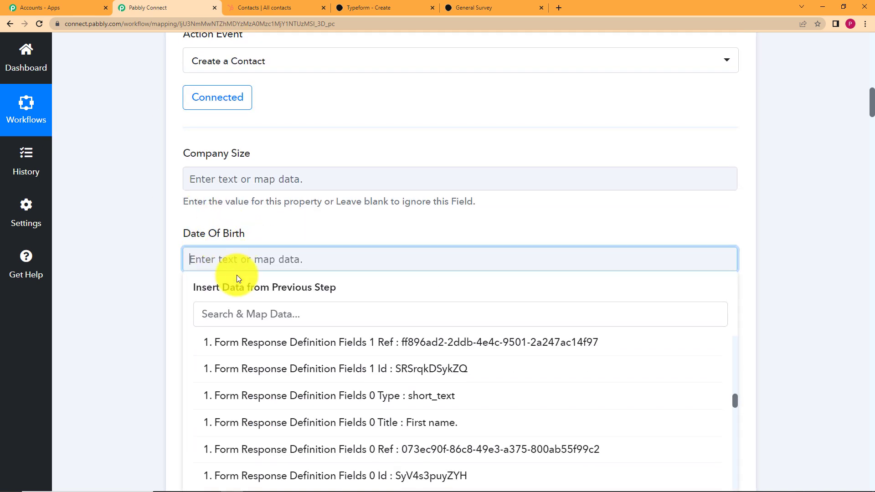
left_click(256, 314)
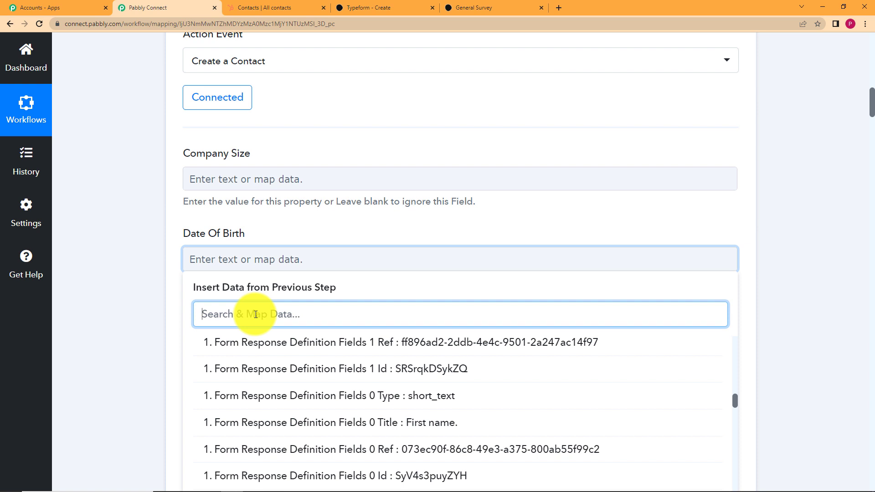
type("200")
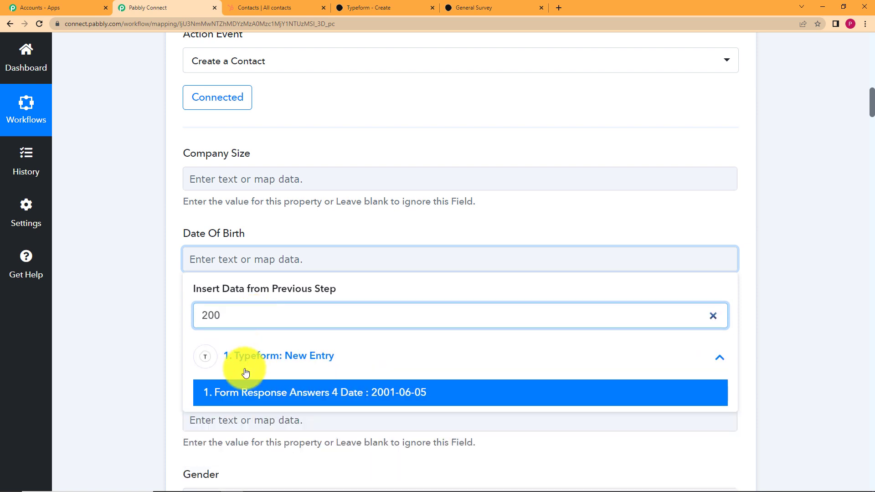
left_click(360, 393)
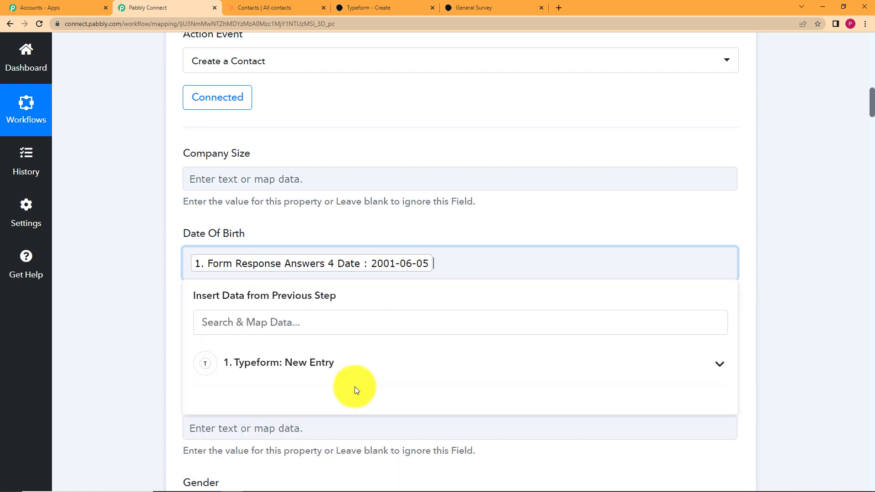
left_click(153, 323)
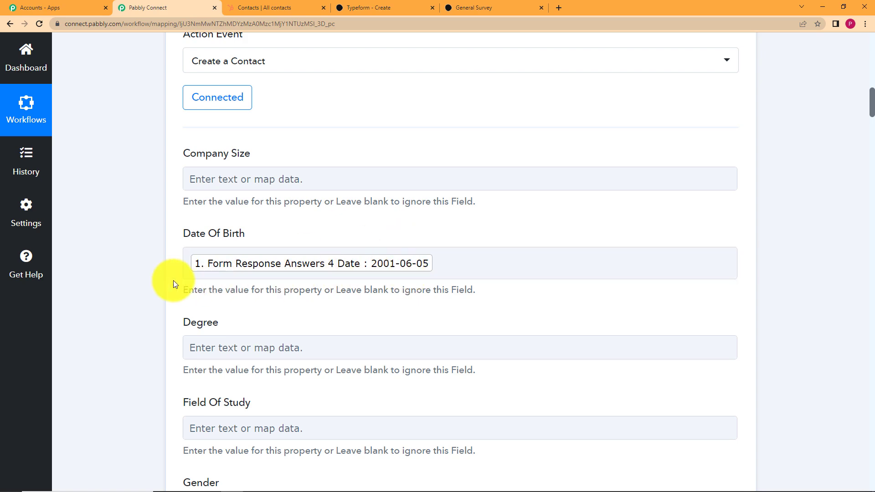
scroll(150, 269, "down", 1)
scroll(151, 262, "down", 15)
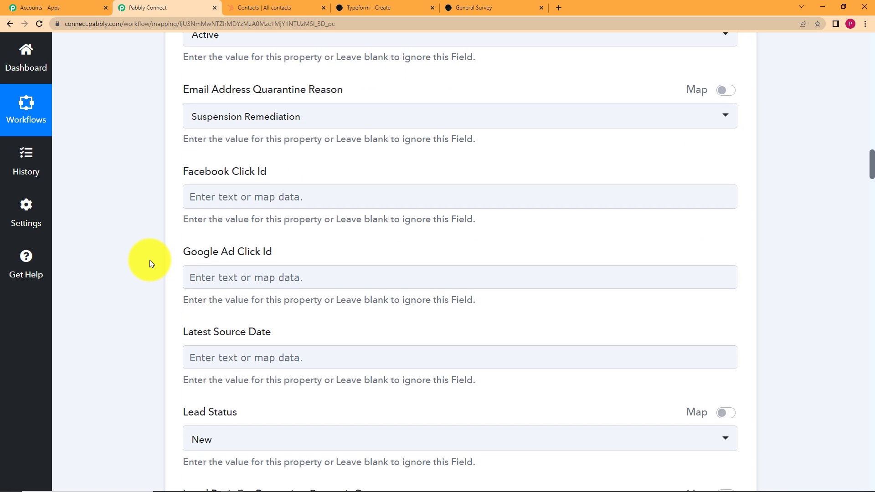
scroll(149, 259, "down", 15)
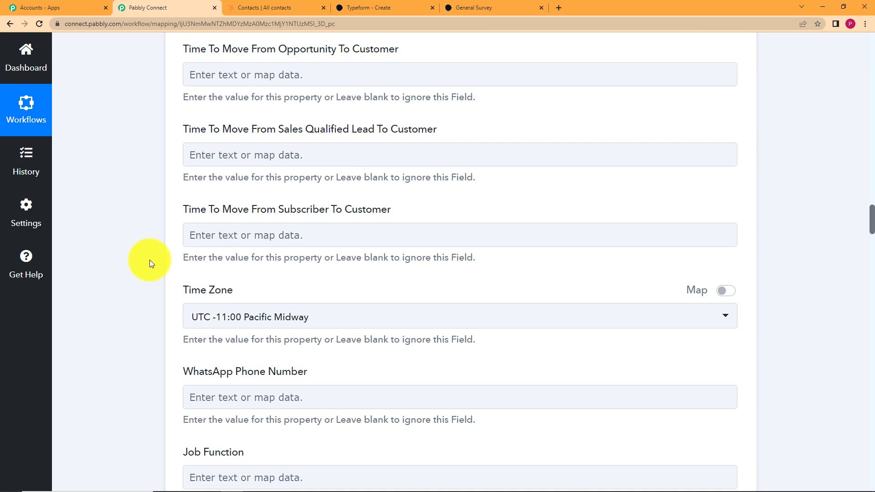
scroll(149, 260, "down", 10)
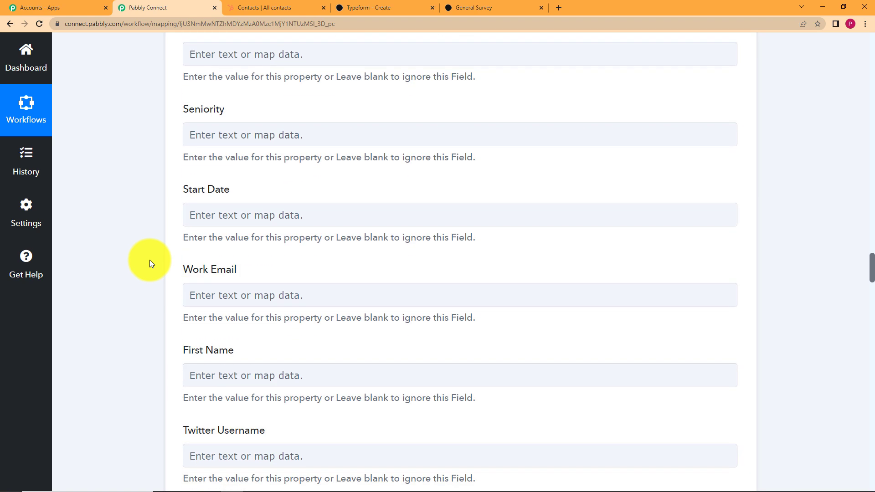
scroll(150, 259, "down", 2)
Step: Map the Typeform first-name and last-name answers into HubSpot's First Name and Last Name fields
left_click(303, 266)
scroll(125, 253, "down", 5)
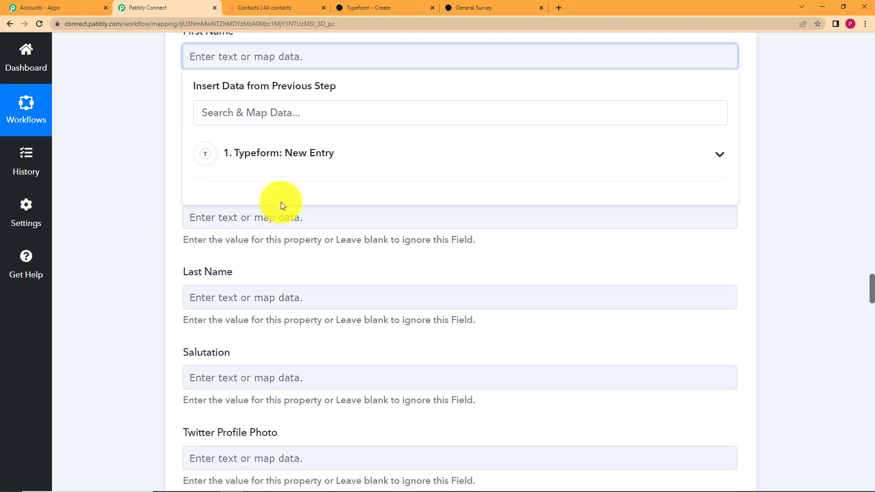
left_click(316, 109)
type("ire")
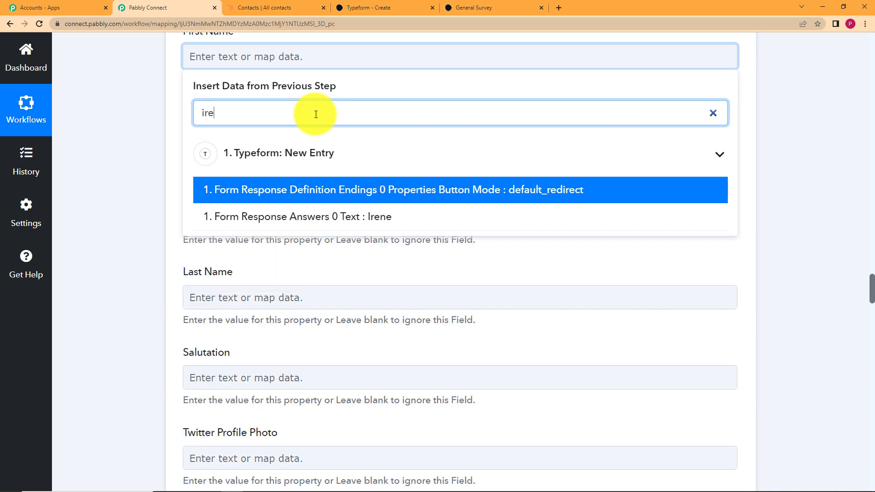
left_click(348, 217)
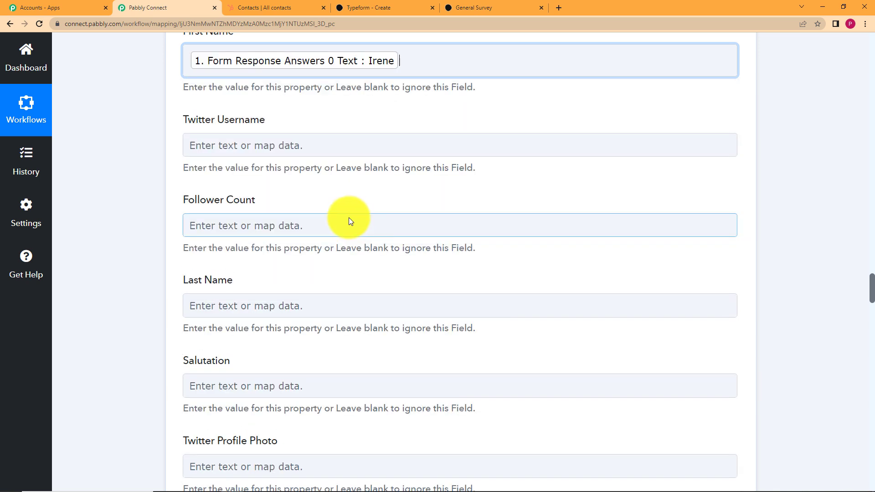
left_click(142, 281)
left_click(216, 308)
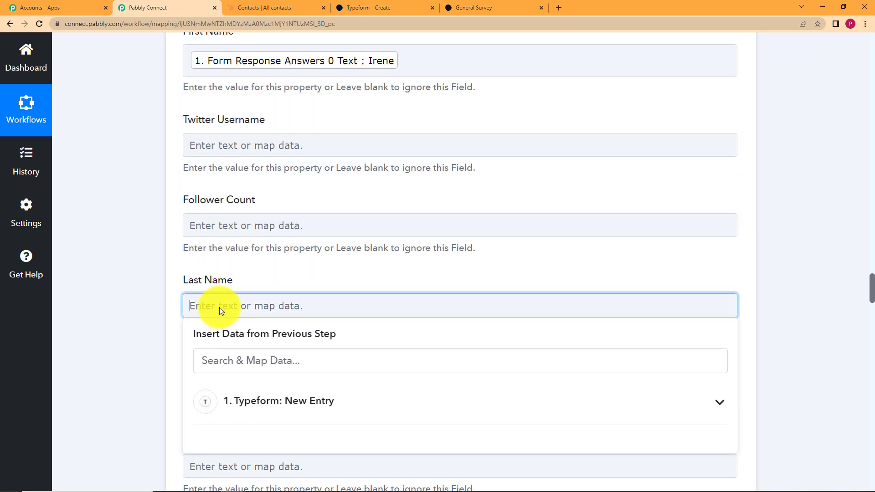
left_click(247, 365)
type("jo")
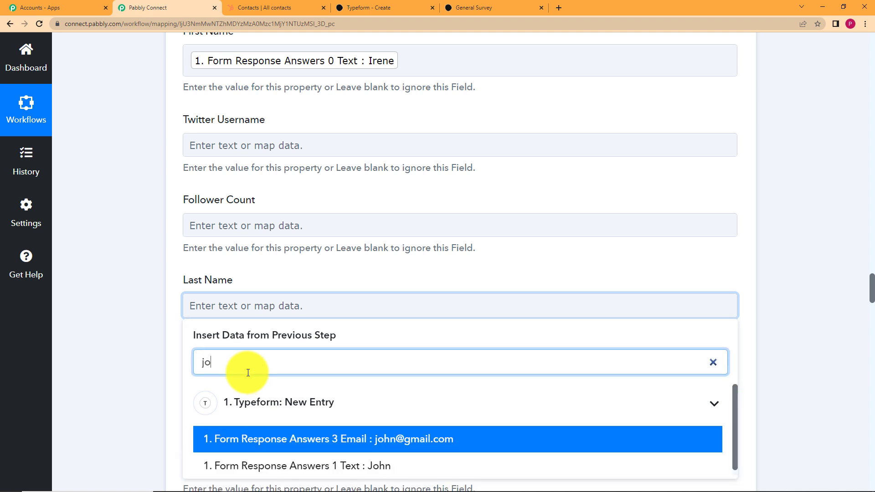
type("hn")
left_click(283, 464)
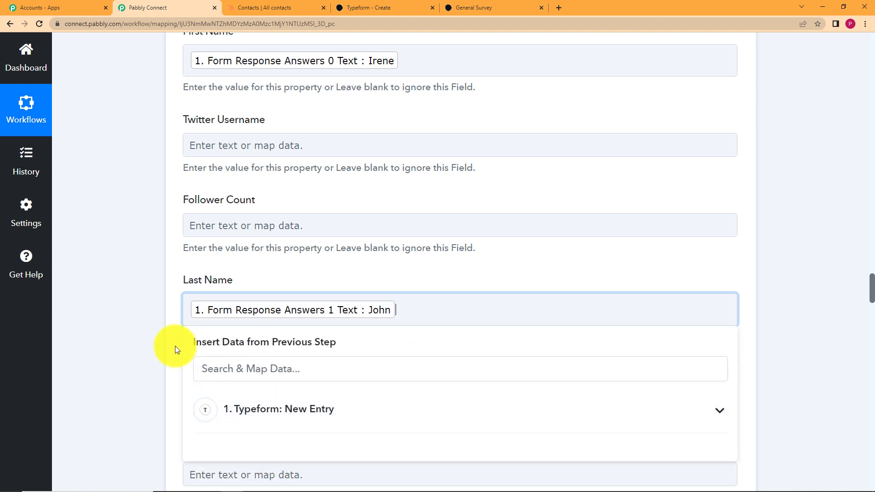
scroll(242, 291, "down", 5)
Step: Search '@' in the Typeform New Entry data and map the email answer into Email
left_click(230, 342)
scroll(141, 292, "down", 2)
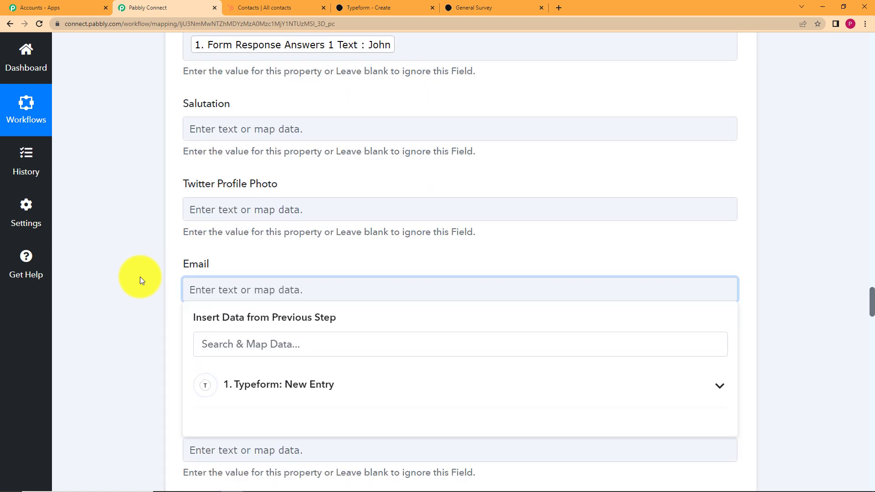
left_click(284, 326)
left_click(283, 287)
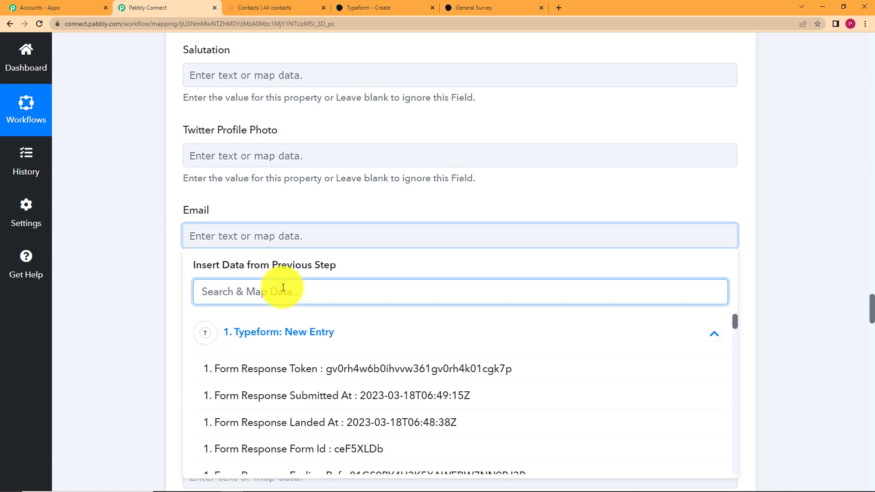
type("@")
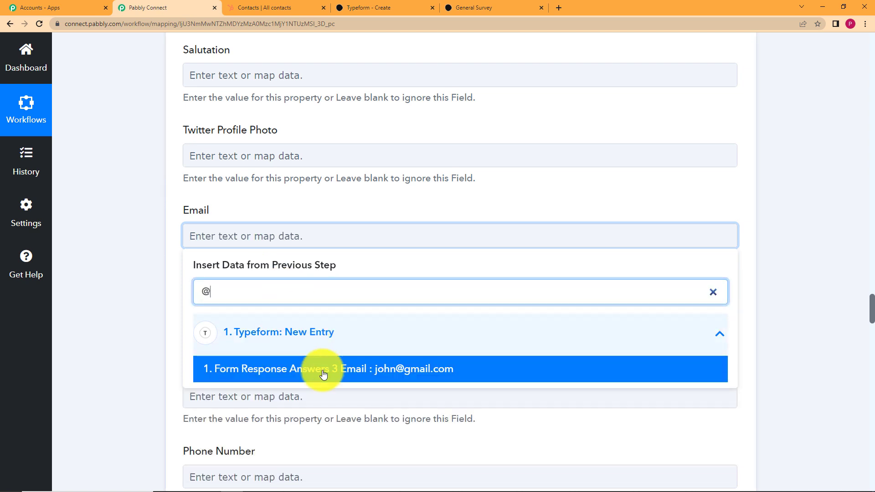
left_click(327, 370)
left_click(164, 288)
scroll(136, 273, "down", 5)
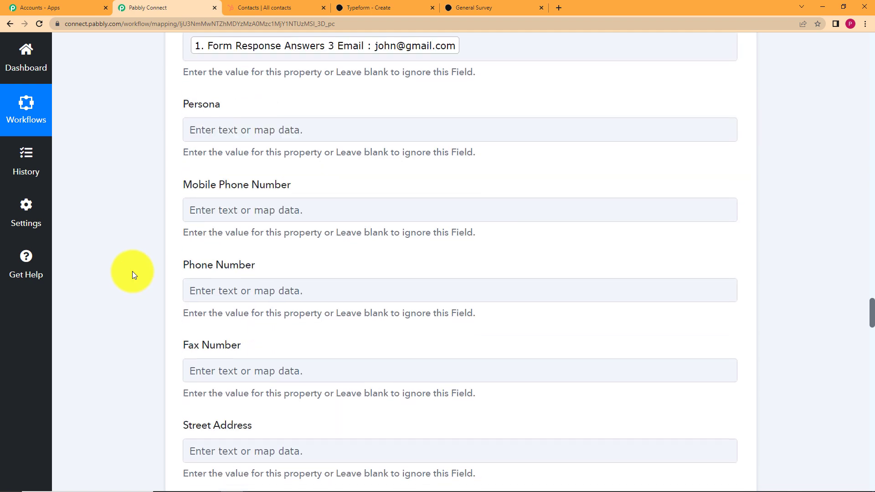
Step: Map Form Response Answers 2 Phone Number into the HubSpot Phone Number field
left_click(244, 269)
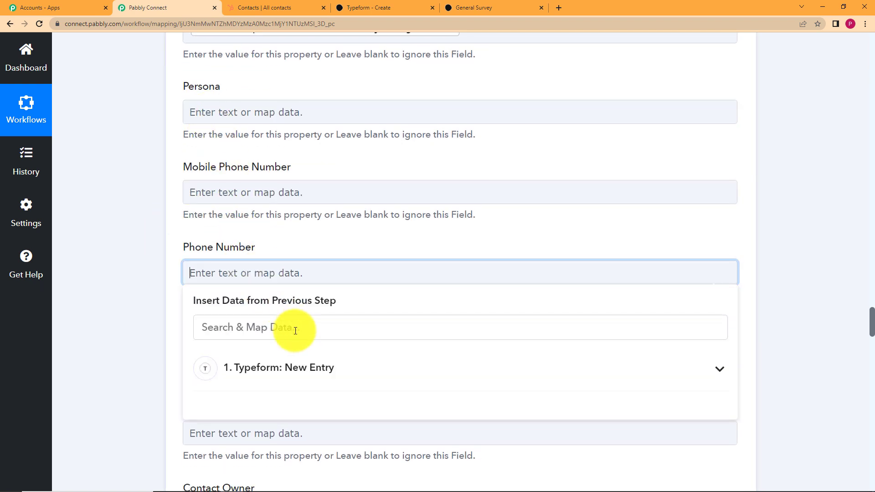
left_click(283, 328)
type("911")
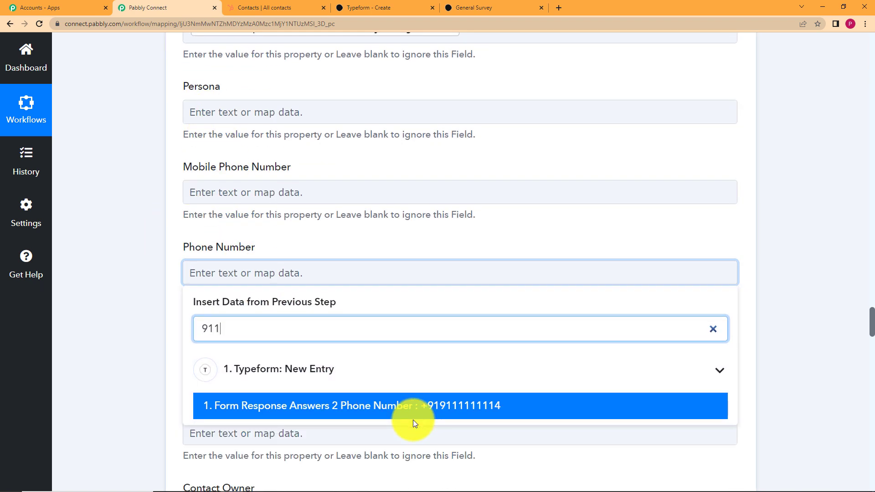
left_click(415, 406)
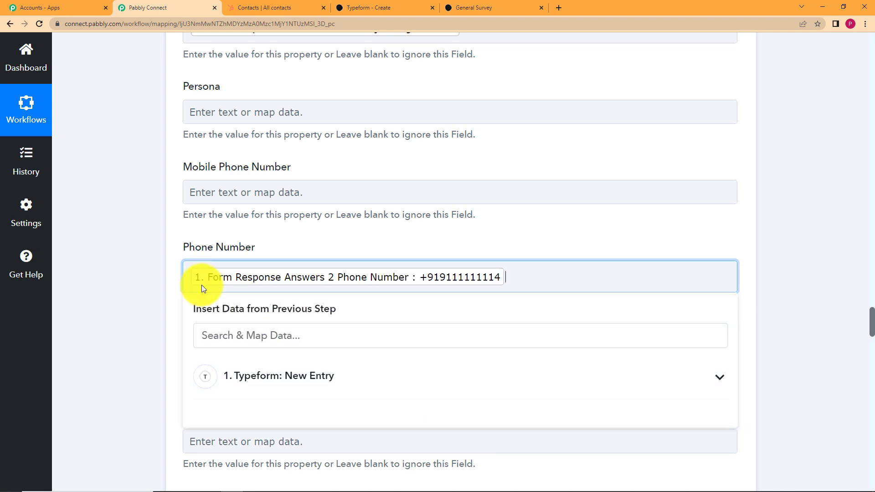
left_click(171, 278)
scroll(151, 287, "down", 8)
Step: Save the HubSpot contact step and send a test request to create the contact
scroll(150, 286, "down", 12)
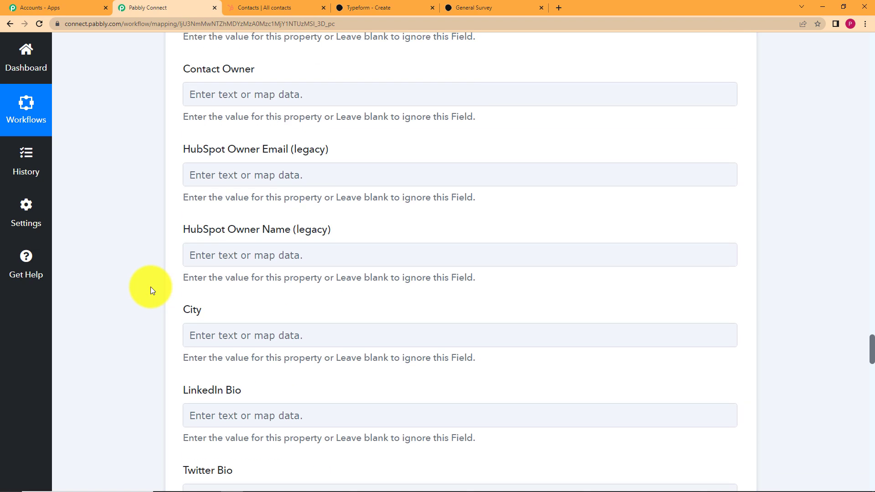
scroll(151, 287, "down", 4)
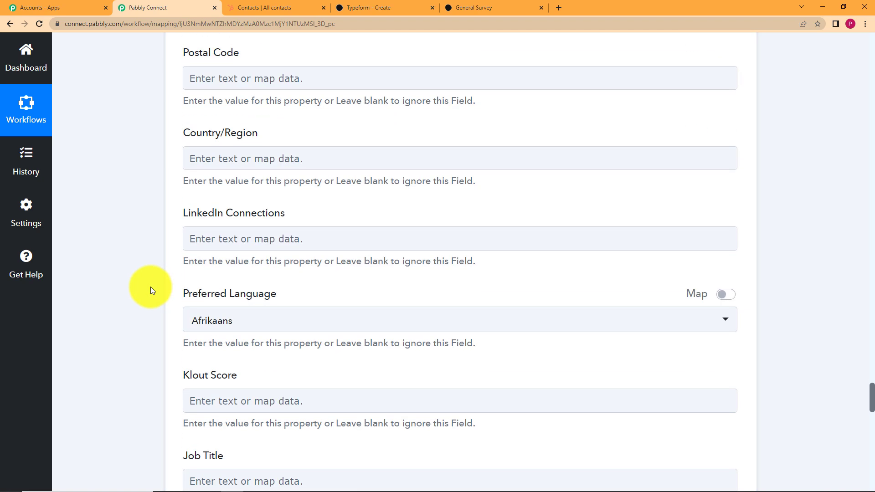
scroll(151, 286, "down", 16)
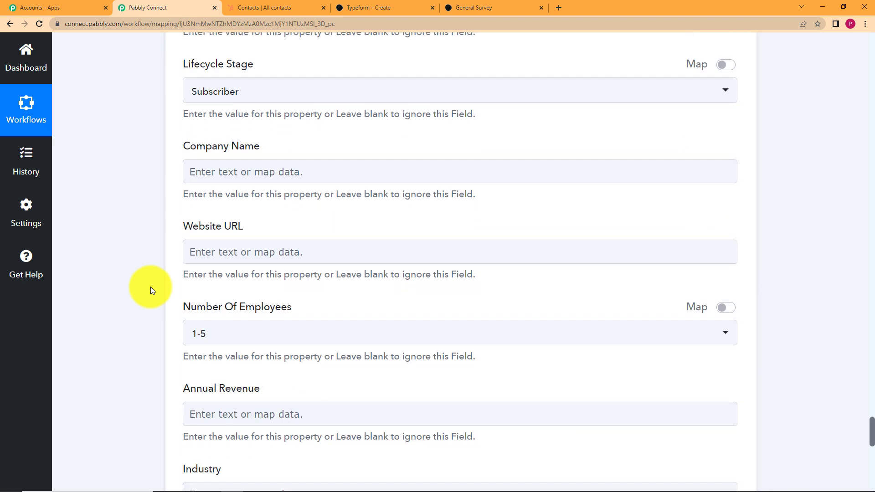
scroll(150, 286, "down", 7)
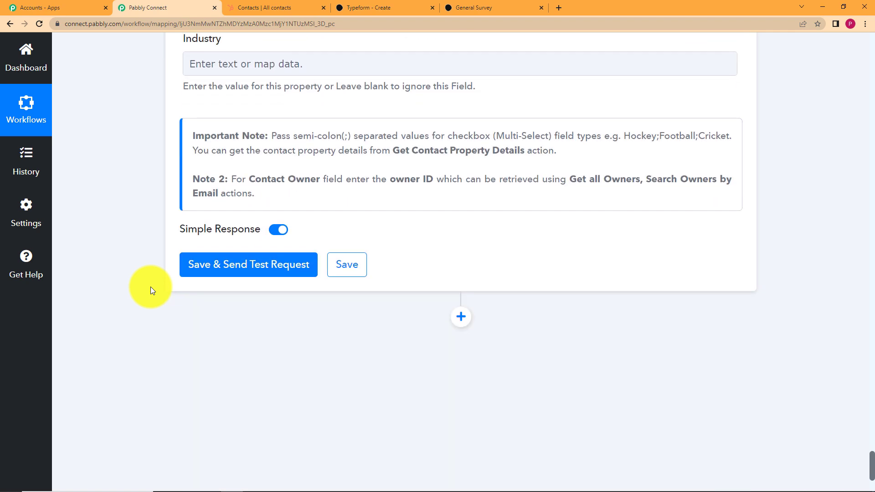
scroll(150, 286, "down", 2)
left_click(264, 158)
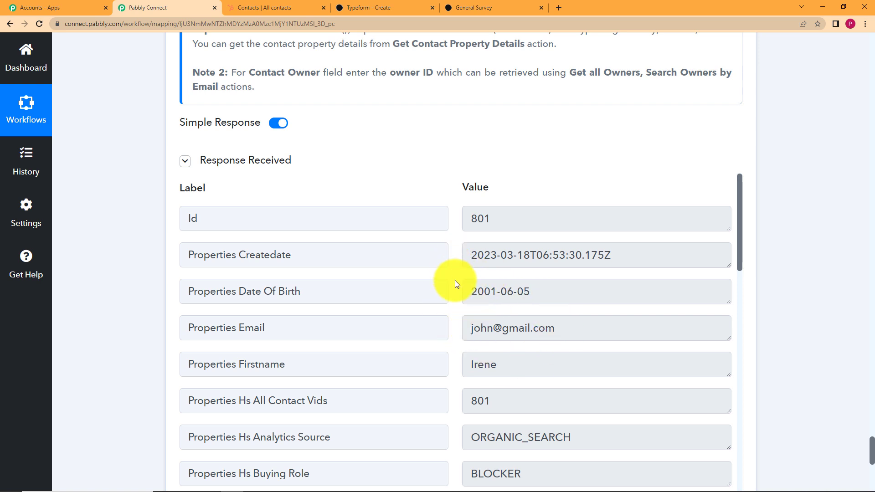
Step: Review the received response, save the step, and bring up HubSpot's Contacts list
scroll(451, 285, "down", 12)
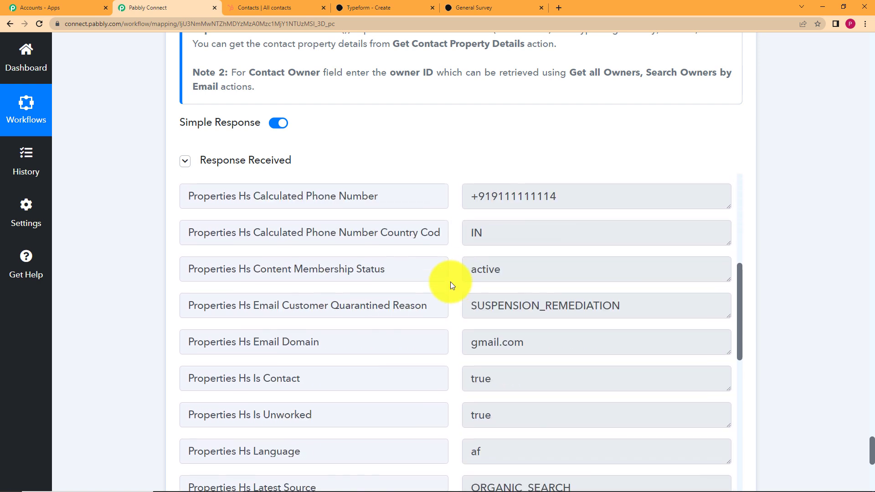
scroll(450, 282, "down", 3)
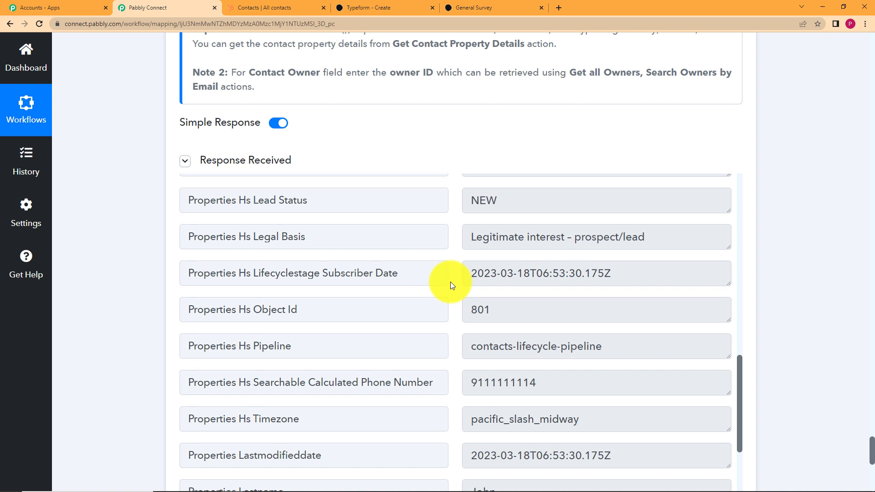
scroll(450, 281, "down", 3)
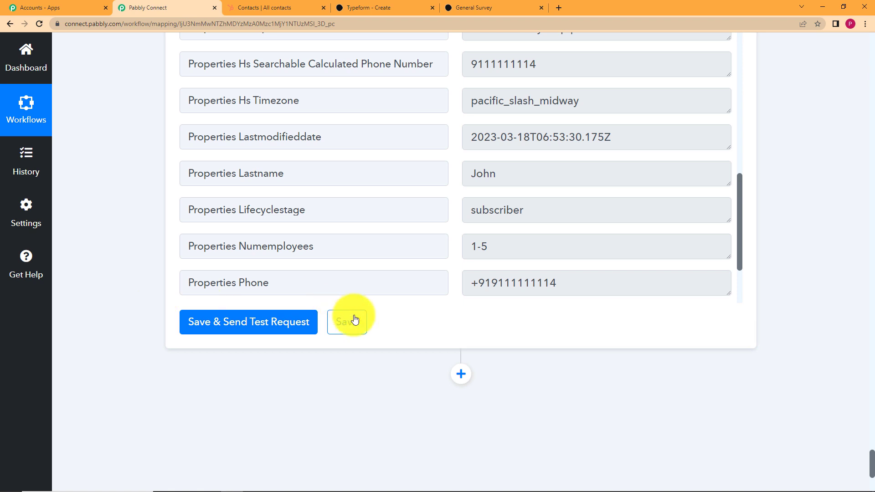
left_click(354, 322)
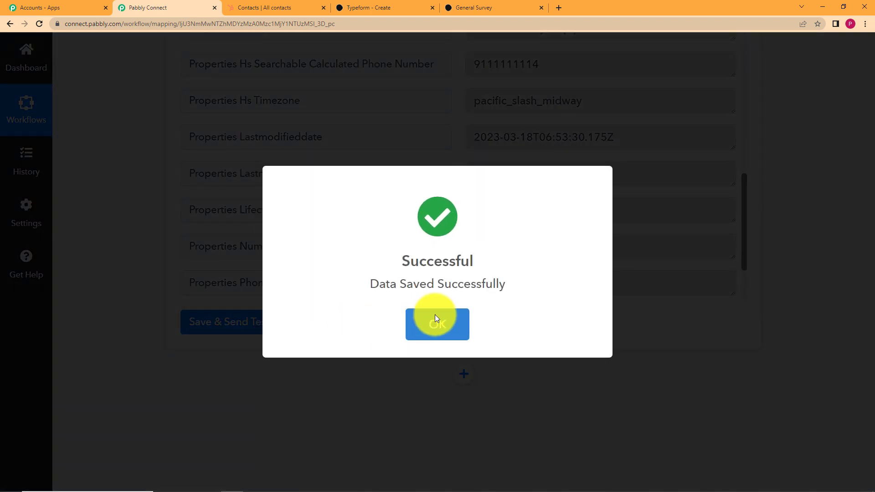
left_click(436, 319)
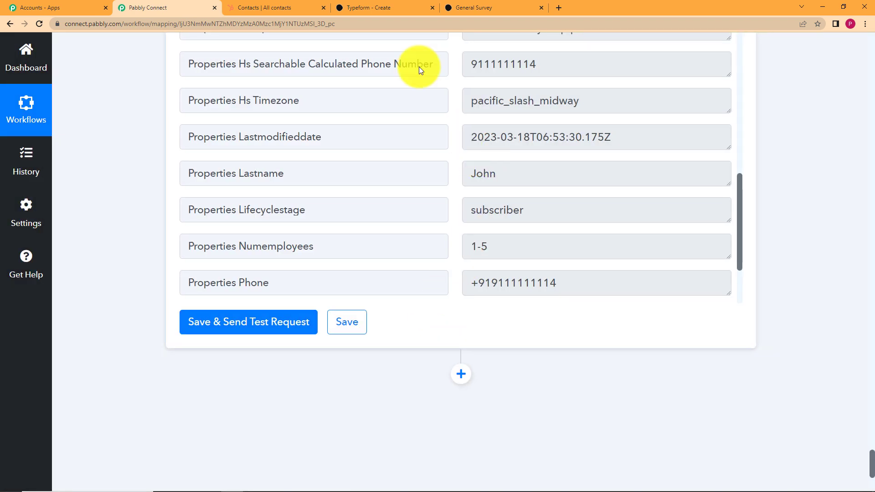
left_click(261, 6)
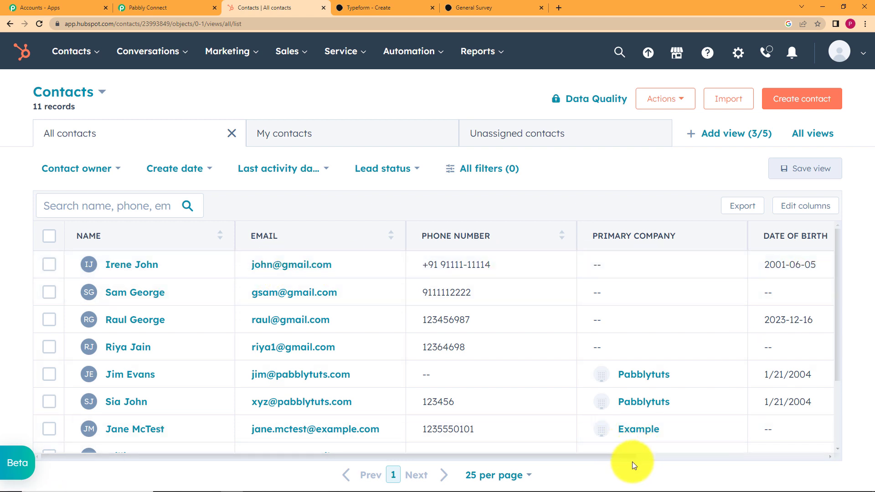
Step: Scroll across HubSpot's contacts table to check the new test contact, then return to Pabbly Connect
left_click_drag(632, 458, 410, 319)
left_click(164, 8)
Step: Collapse the HubSpot step and review the Typeform trigger's received response data
scroll(116, 222, "up", 20)
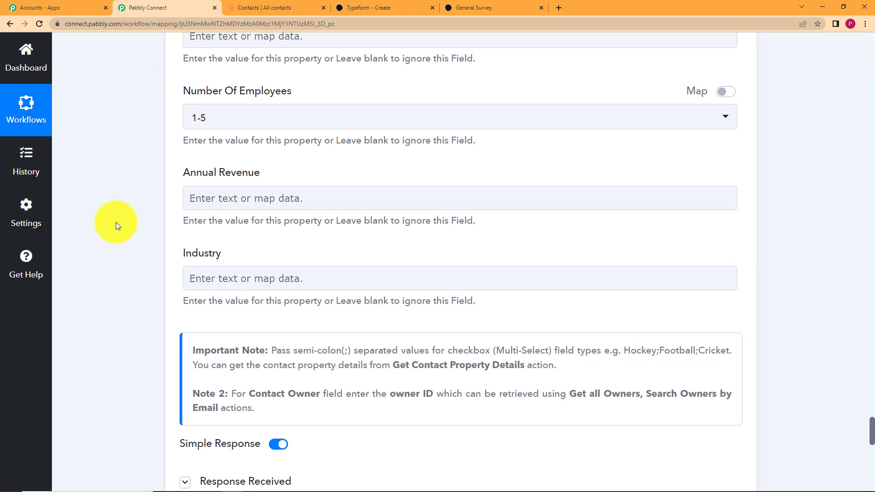
scroll(157, 217, "up", 15)
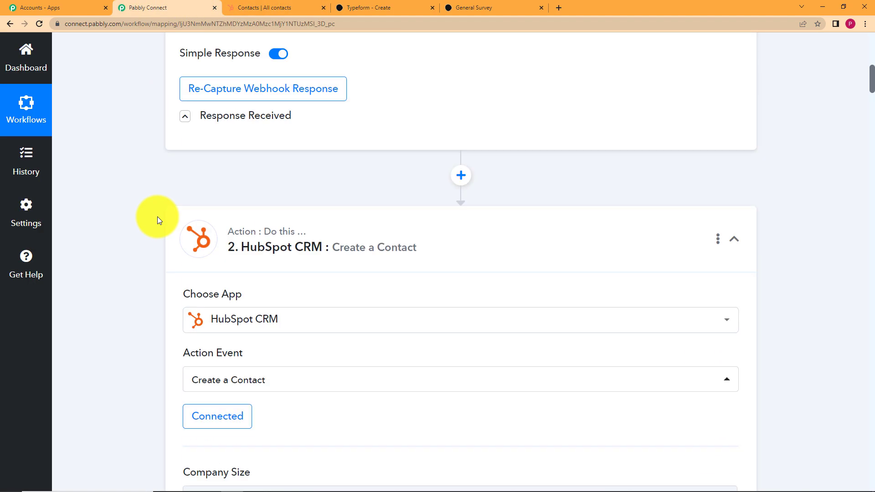
scroll(130, 262, "down", 4)
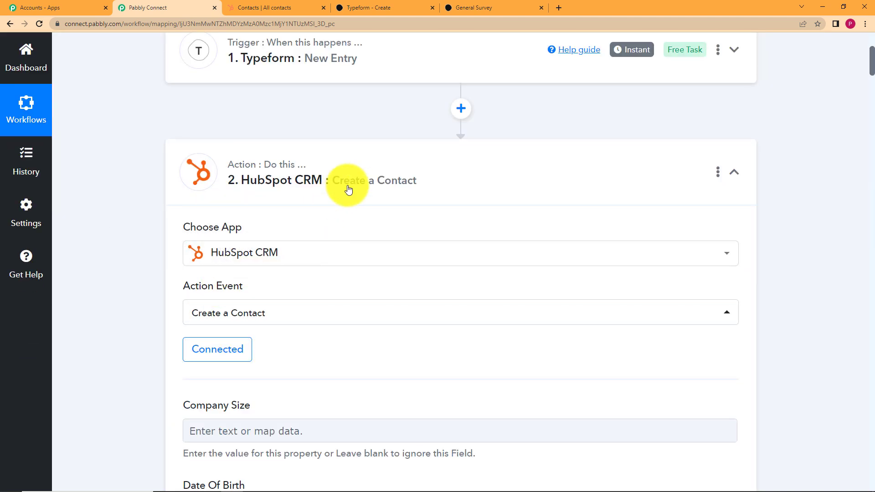
left_click(367, 170)
scroll(122, 180, "up", 5)
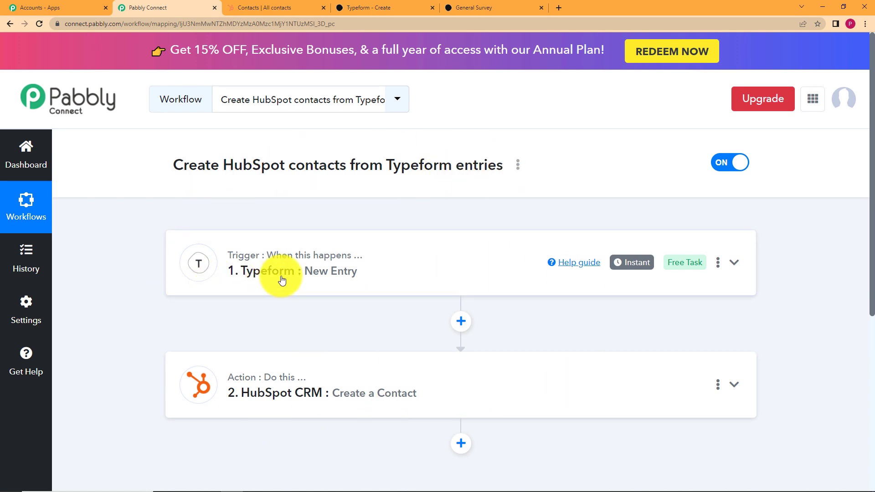
left_click(347, 271)
scroll(177, 346, "down", 9)
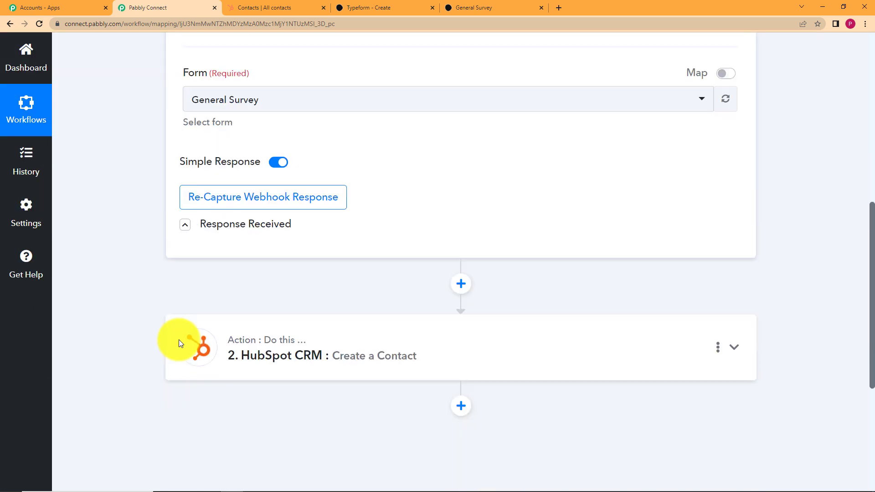
left_click(185, 224)
scroll(135, 238, "down", 5)
scroll(135, 237, "down", 5)
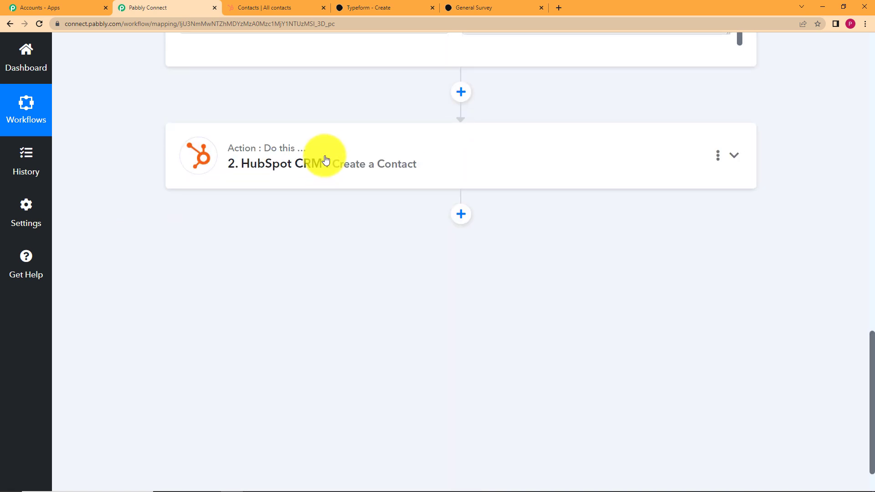
Step: Review the HubSpot CRM field mappings, save the step again, and check HubSpot before returning
left_click(327, 155)
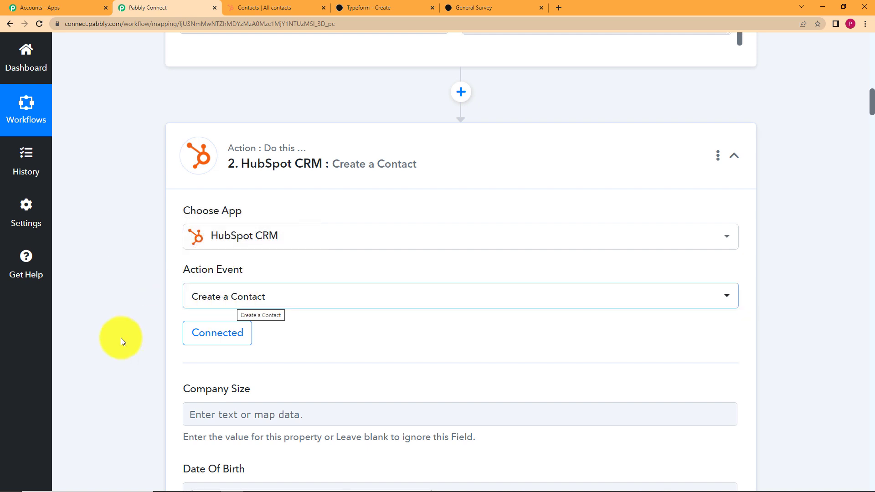
scroll(135, 335, "down", 5)
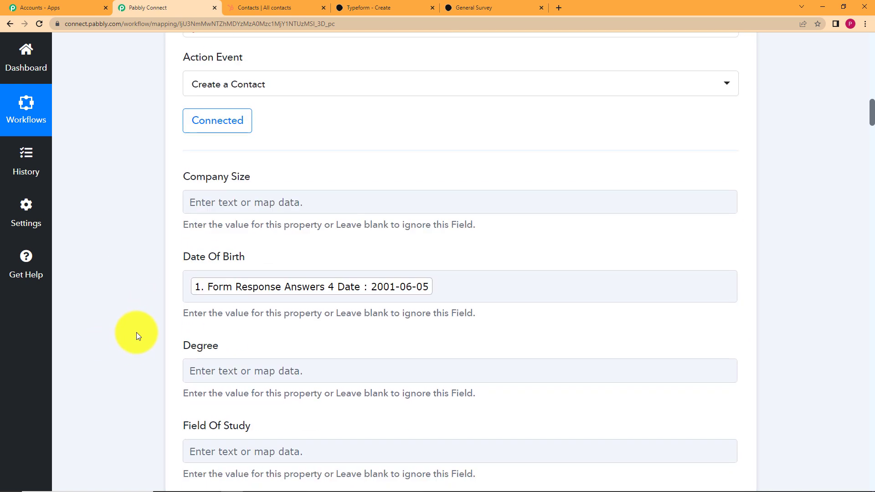
scroll(135, 332, "down", 20)
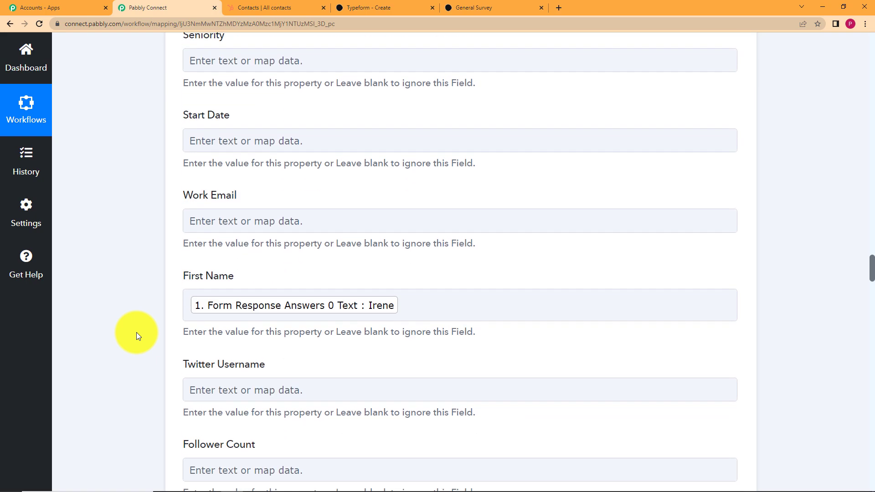
scroll(137, 333, "down", 20)
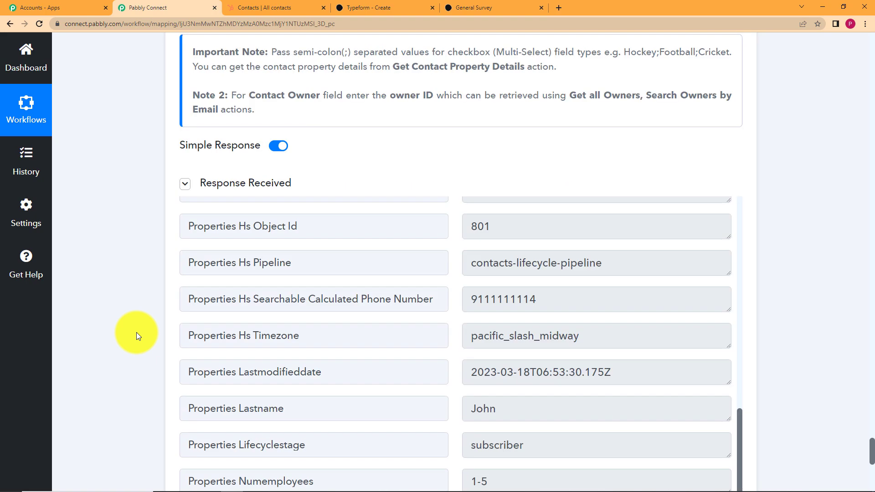
scroll(136, 332, "down", 7)
scroll(415, 269, "up", 9)
scroll(175, 333, "down", 5)
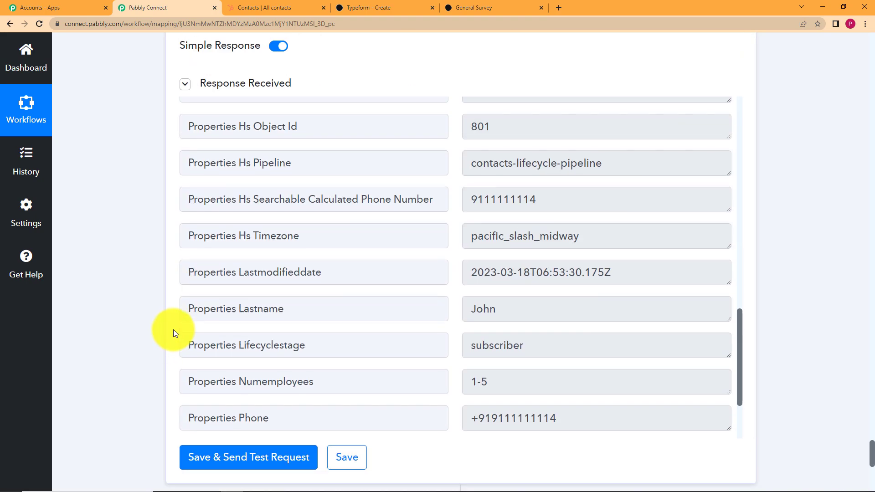
left_click(338, 462)
left_click(239, 7)
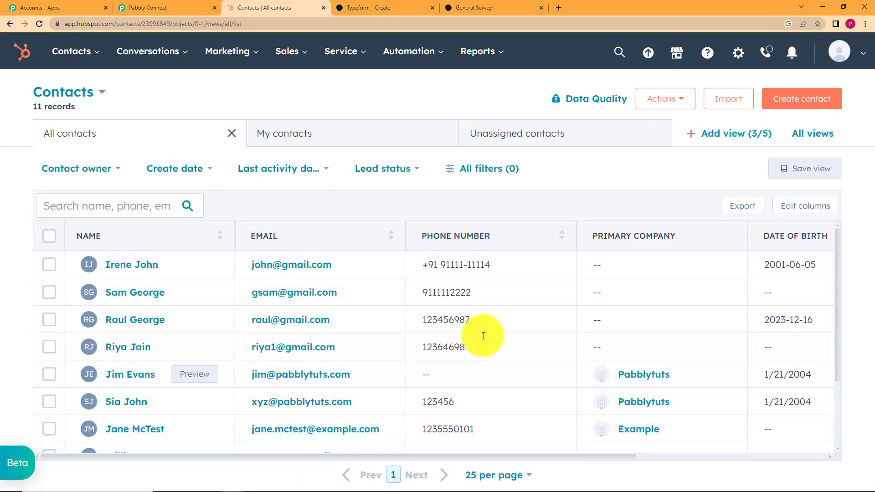
left_click(155, 7)
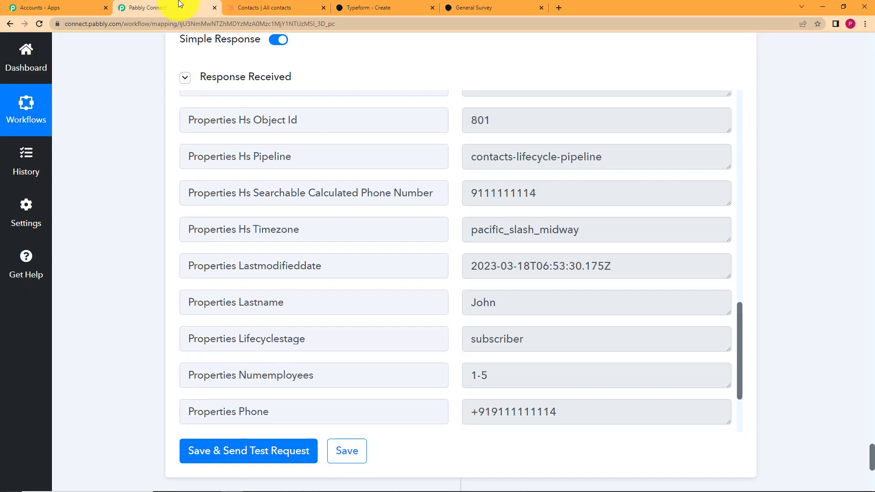